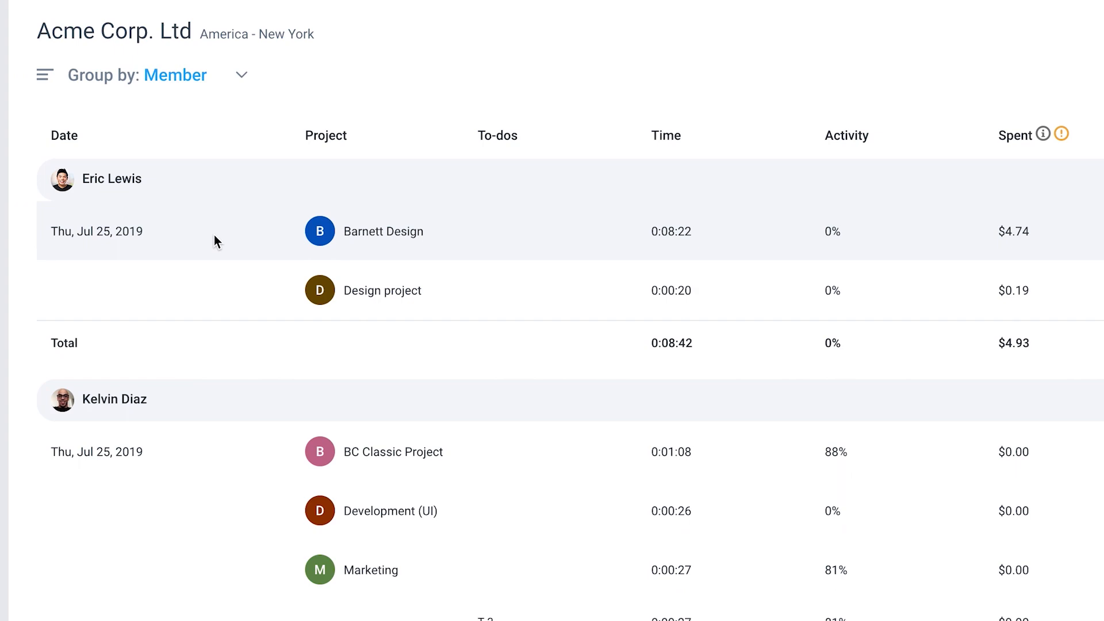
# Step: Start the timer for the Barnett Design project and open the Hubstaff browser extension
pyautogui.click(209, 15)
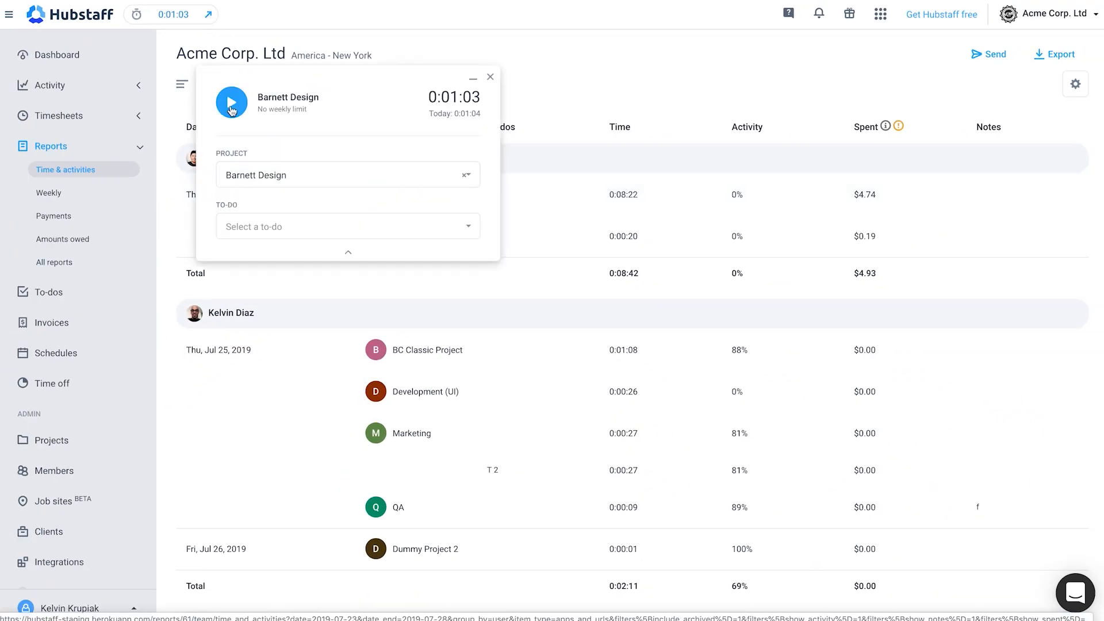
pyautogui.click(232, 110)
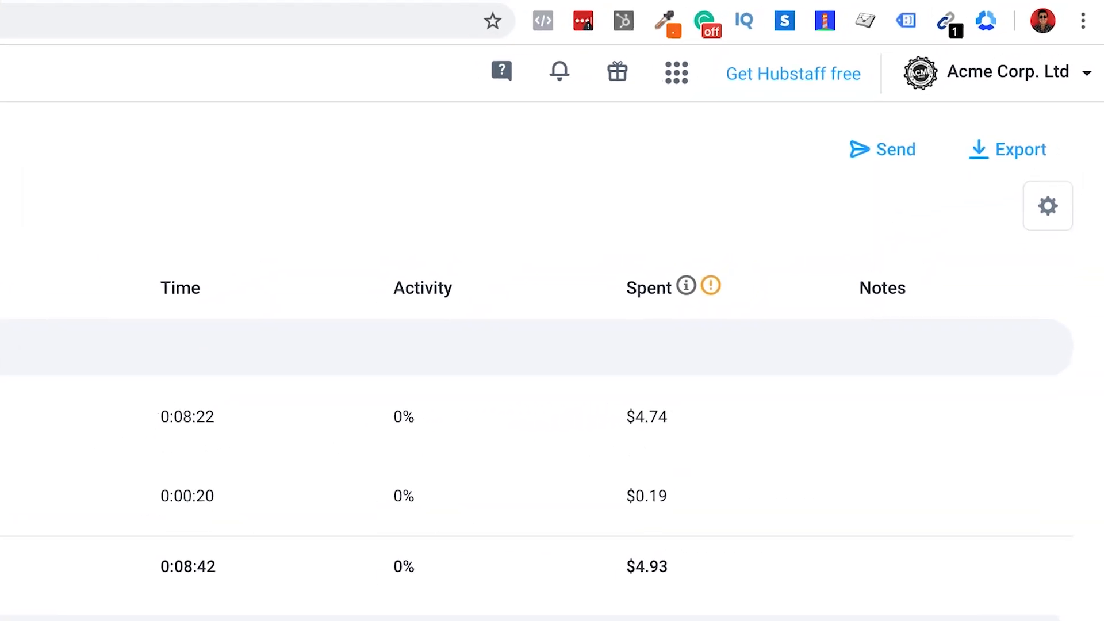
pyautogui.click(984, 23)
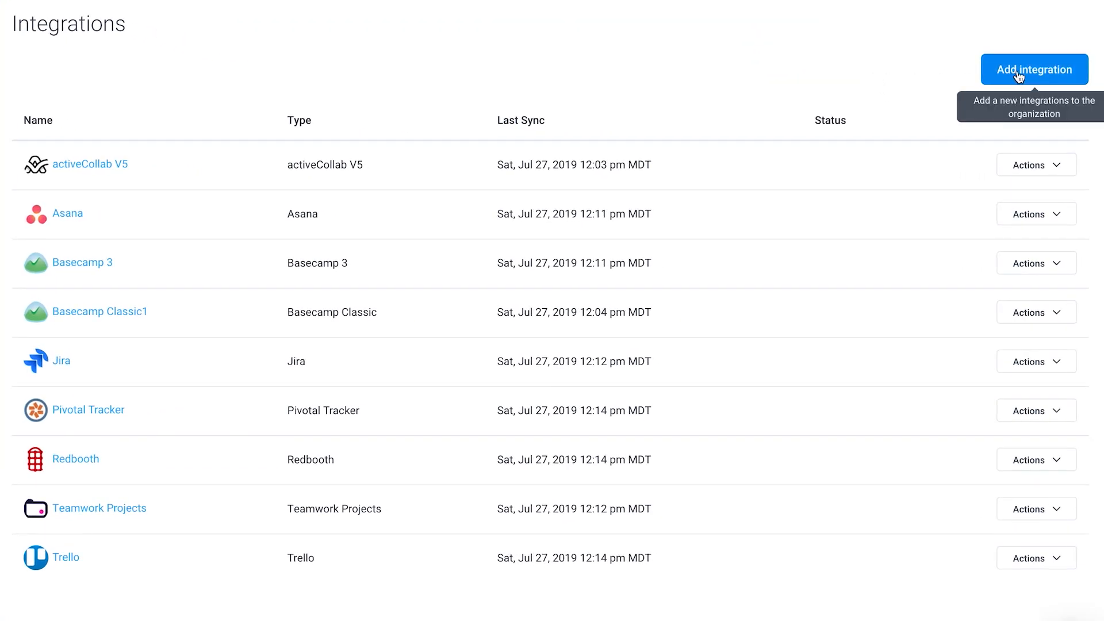
# Step: Begin adding a new integration to the organization
pyautogui.click(1018, 76)
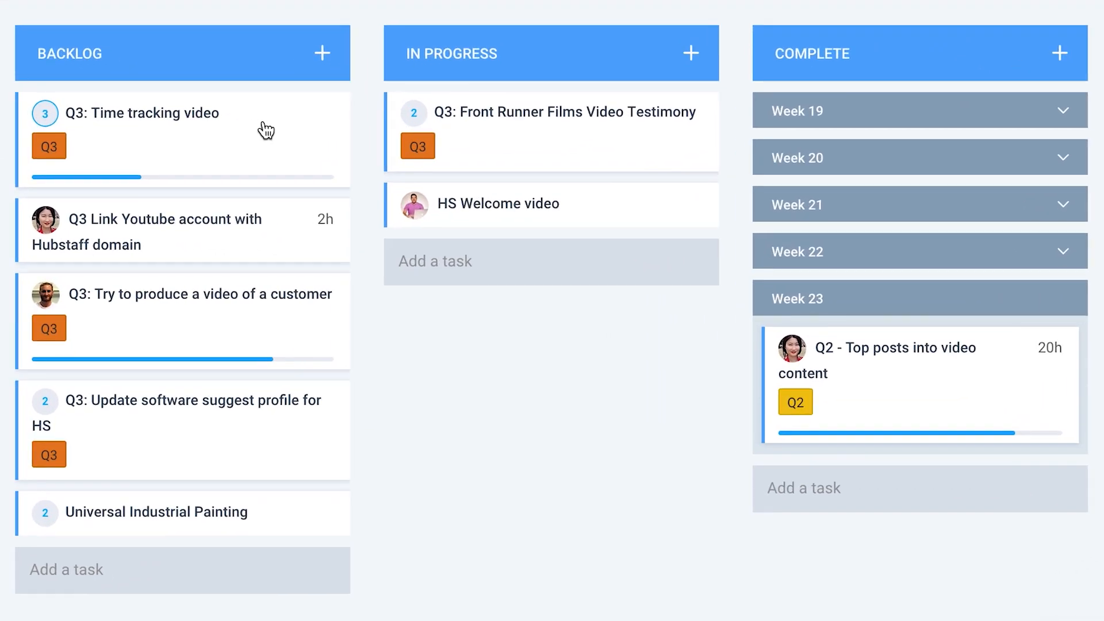
# Step: Move the "Q3: Time tracking video" task from Backlog to In Progress and open its details
pyautogui.moveTo(384, 198); pyautogui.dragTo(531, 200)
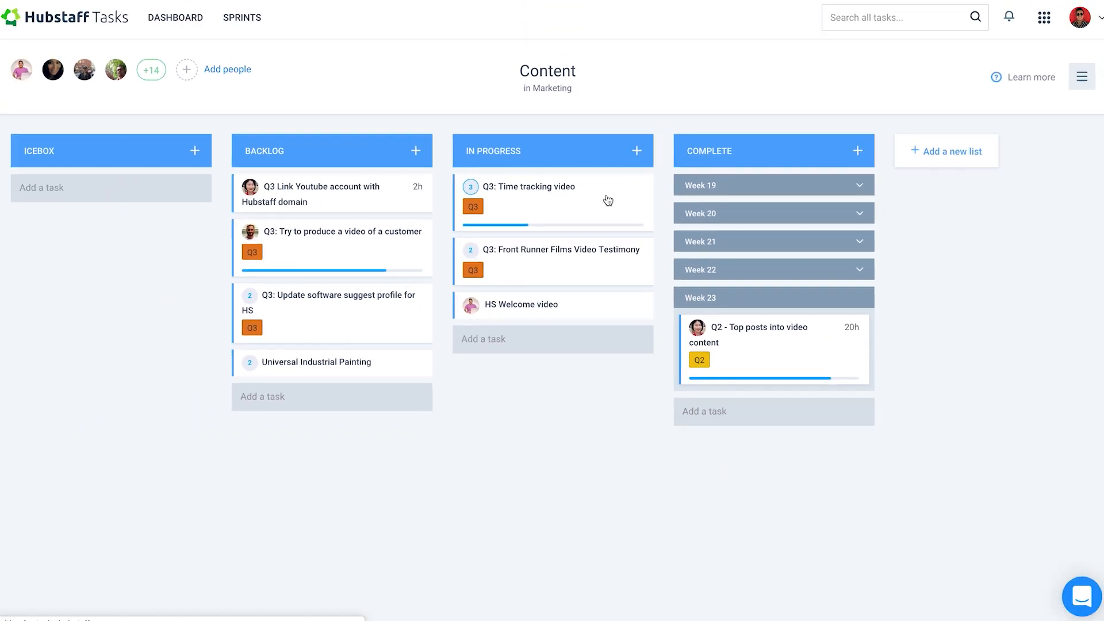
pyautogui.click(568, 144)
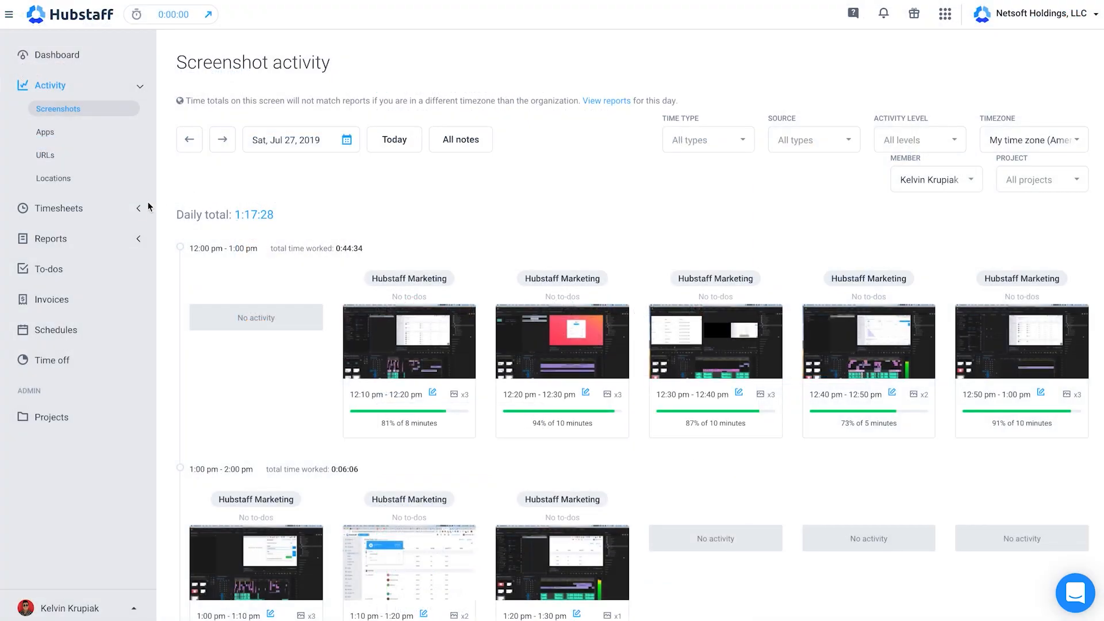
# Step: Expand the Timesheets section and open the Payroll page under Payments
pyautogui.click(144, 209)
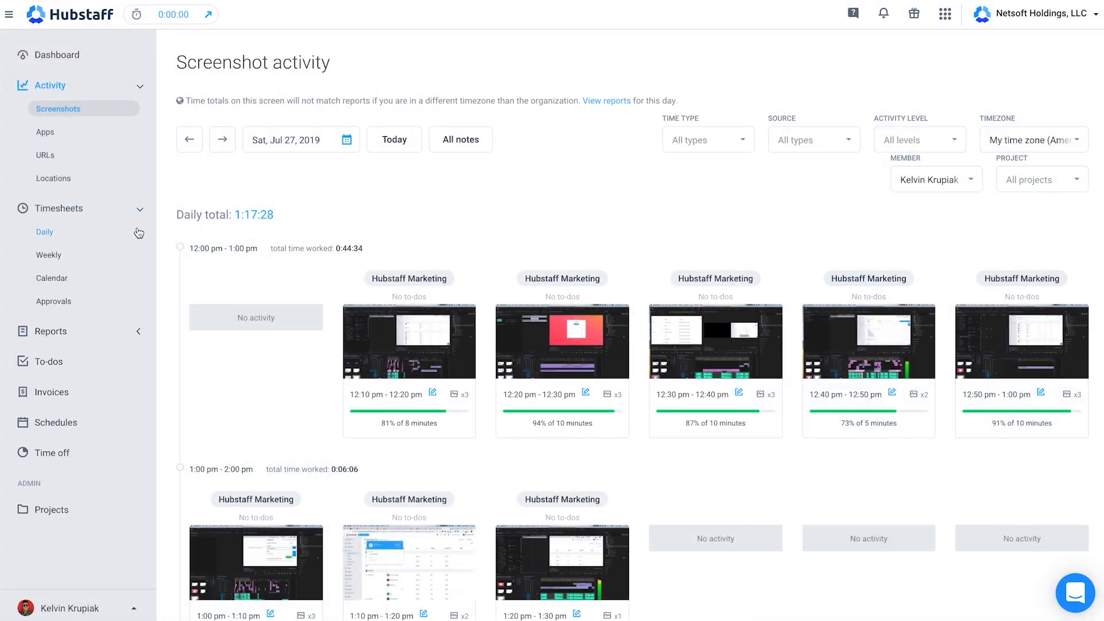
pyautogui.click(139, 232)
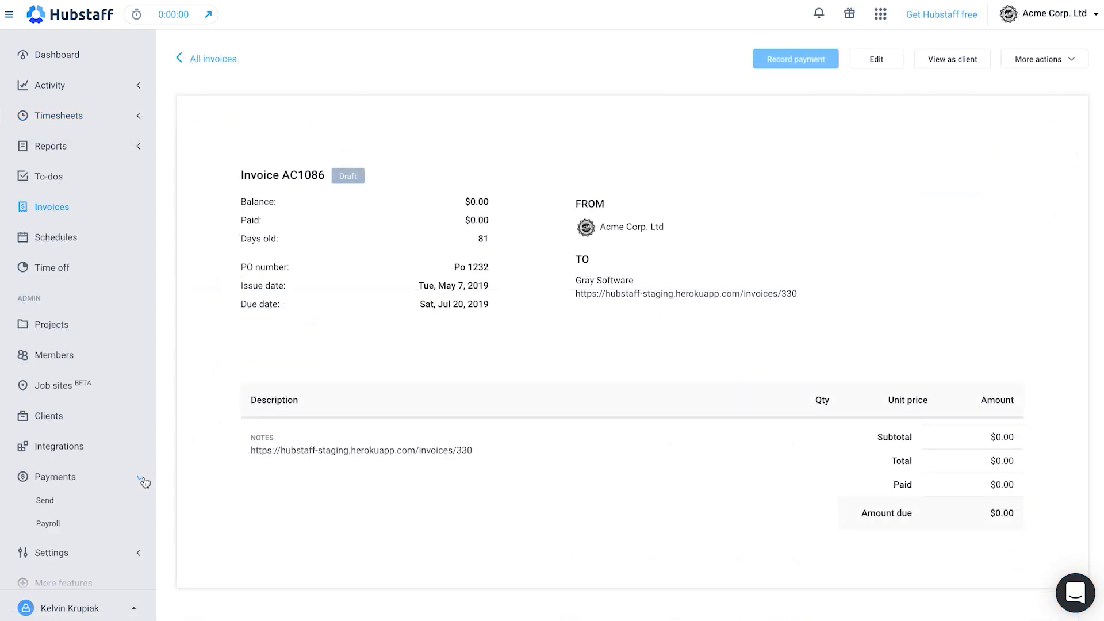
pyautogui.click(138, 525)
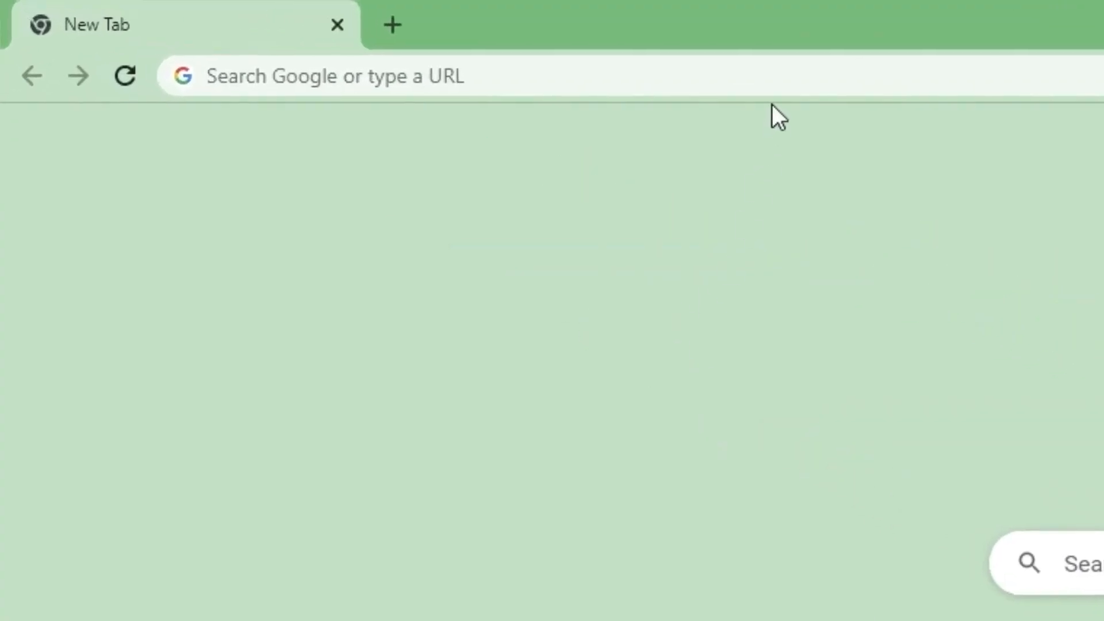
# Step: Go to hubstaff.com in the browser and start the free 14-day trial sign-up
pyautogui.click(789, 73)
pyautogui.write('hubstaff')
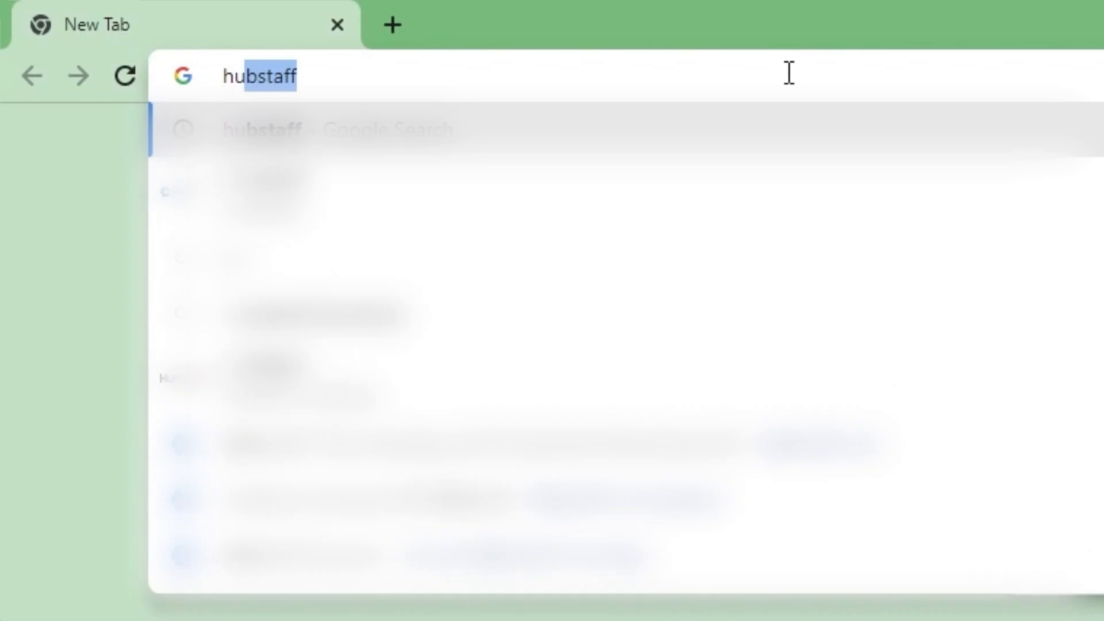
pyautogui.write('.com')
pyautogui.press('Return')
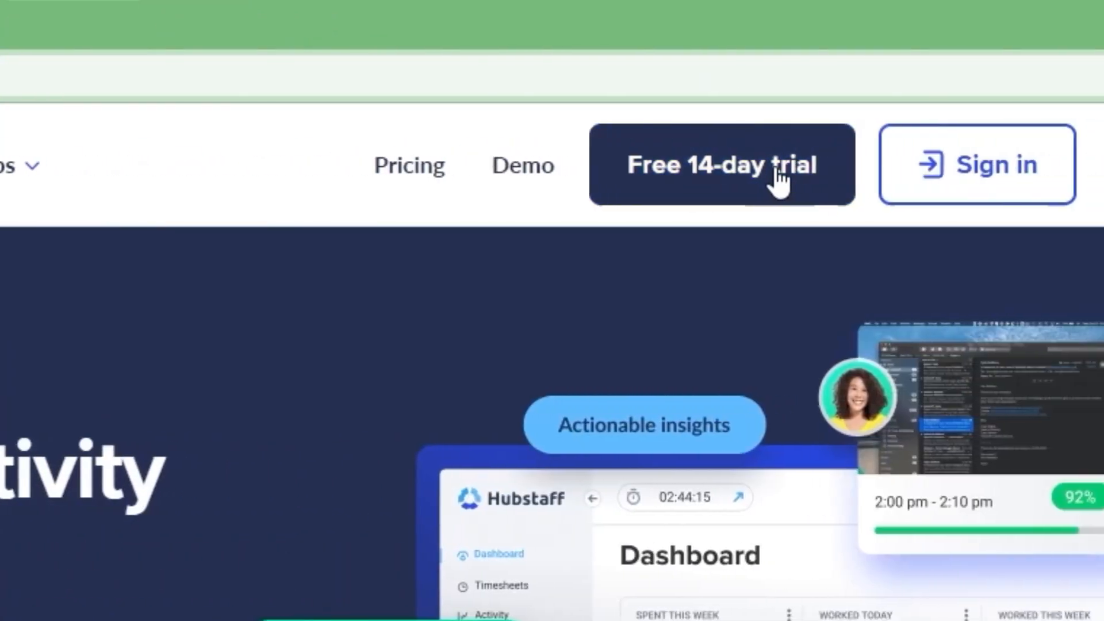
pyautogui.click(777, 179)
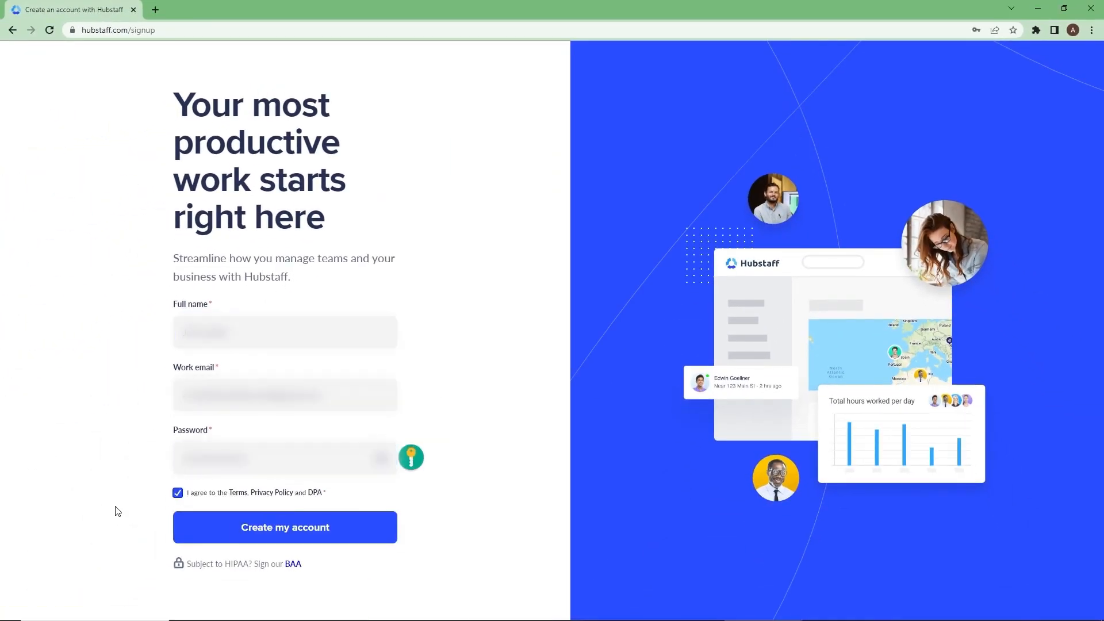
# Step: Submit the account sign-up form and join an existing organization as a team member, entering C9
pyautogui.click(285, 527)
pyautogui.click(520, 410)
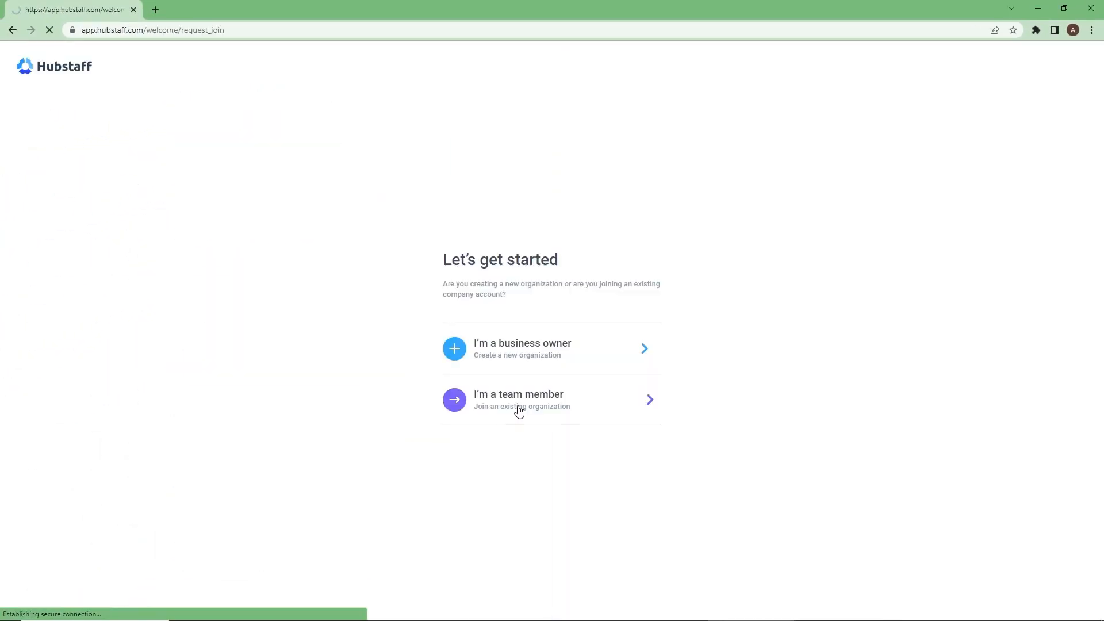
pyautogui.click(304, 370)
pyautogui.write('C9')
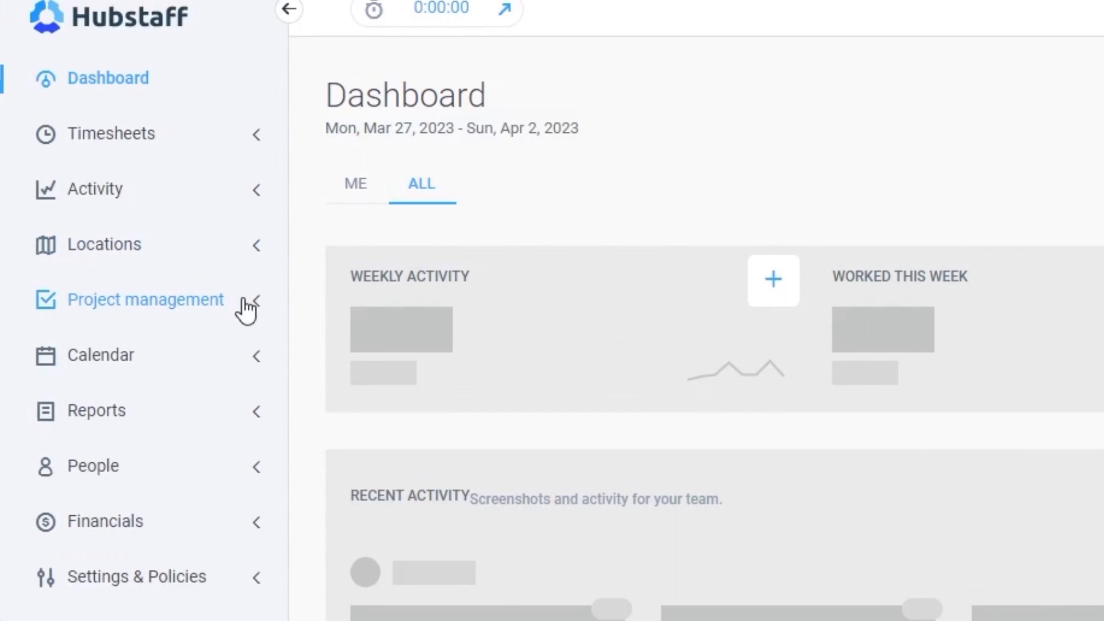
pyautogui.click(259, 311)
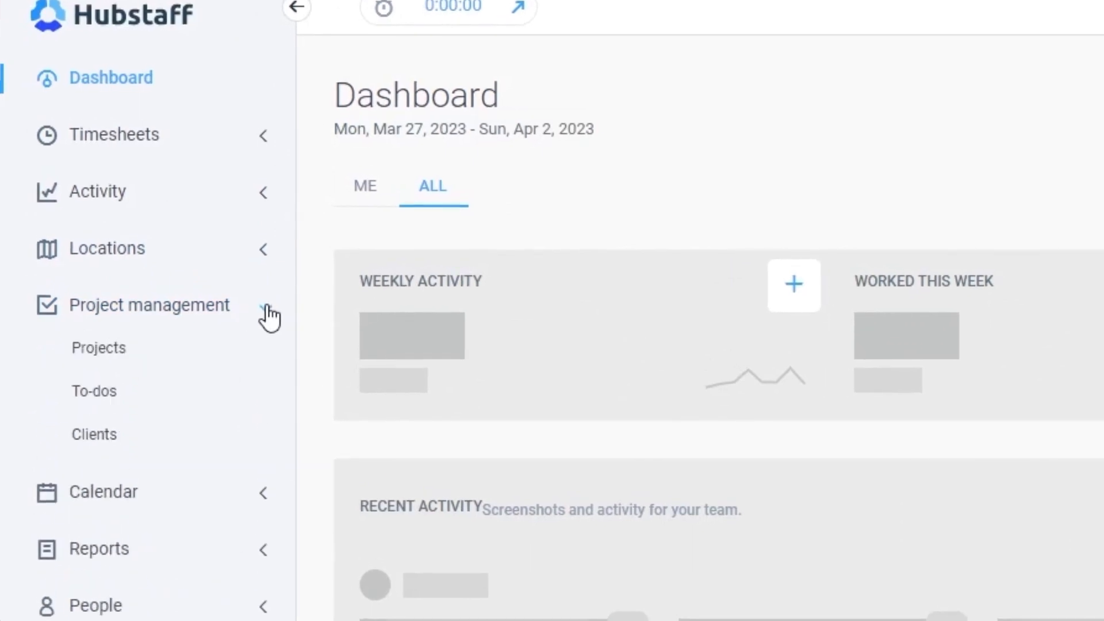
pyautogui.click(265, 310)
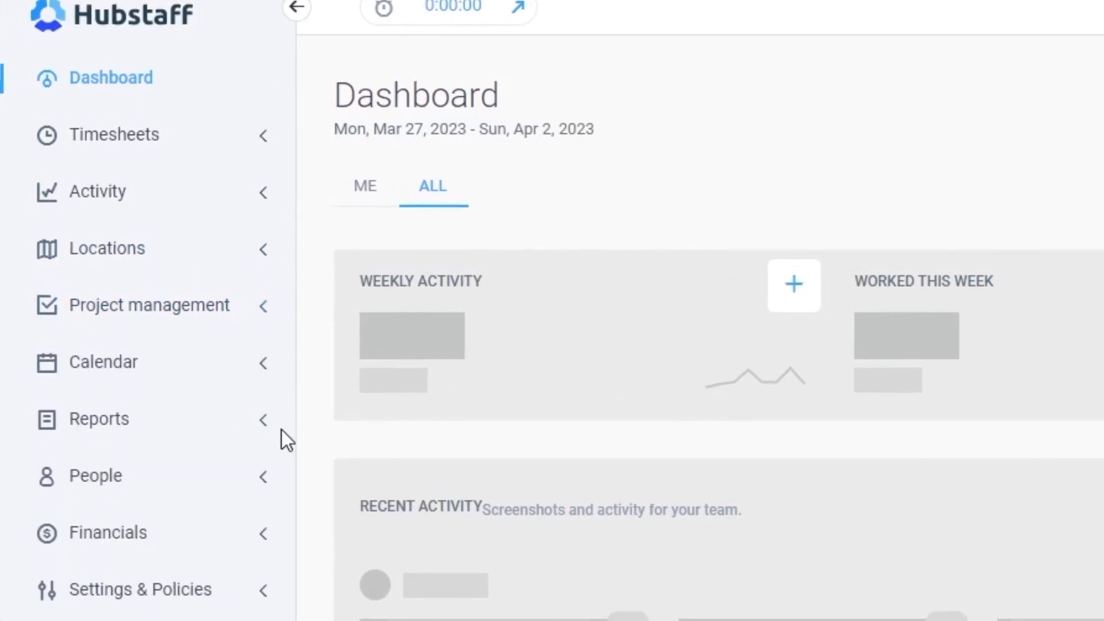
pyautogui.click(266, 483)
pyautogui.click(266, 482)
pyautogui.click(268, 143)
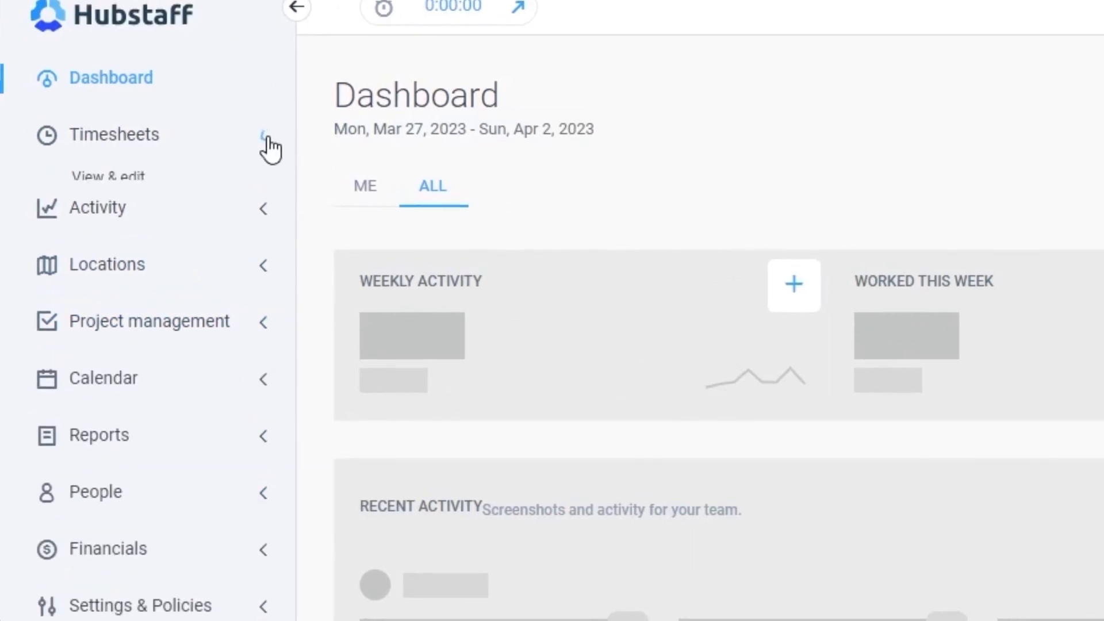
pyautogui.click(265, 140)
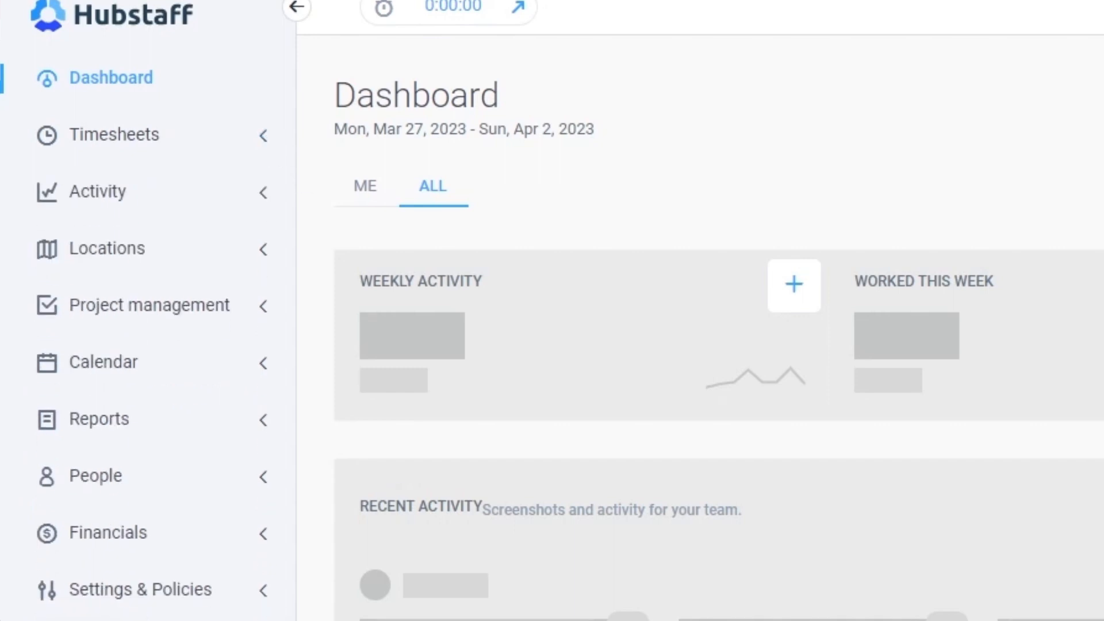
# Step: Create and save a new project named Big Project in the Project management section's projects list
pyautogui.click(262, 313)
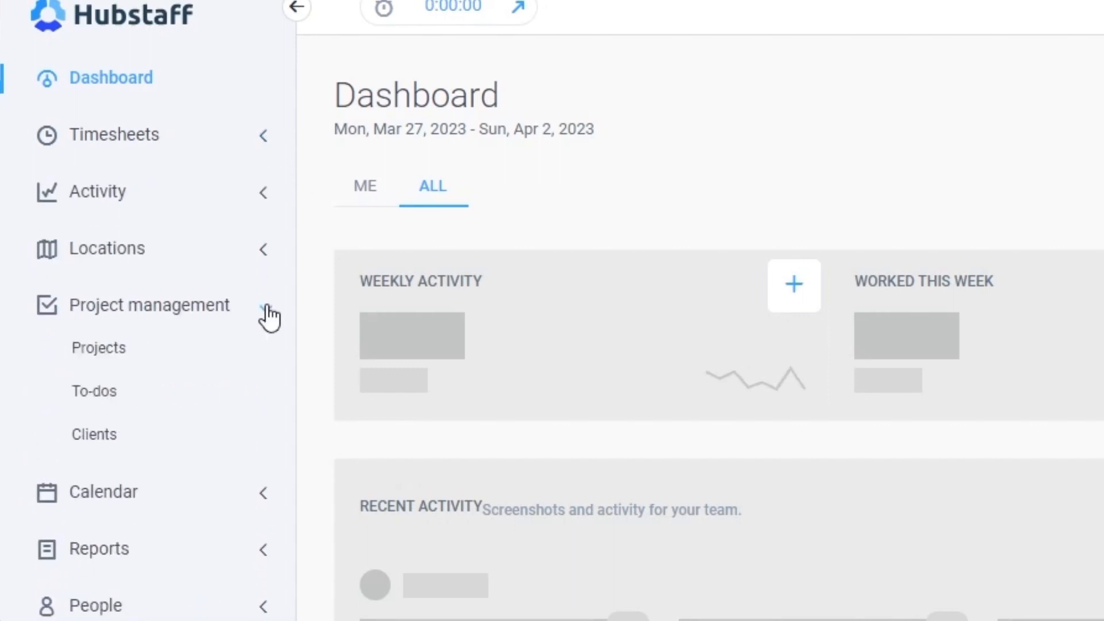
pyautogui.click(119, 355)
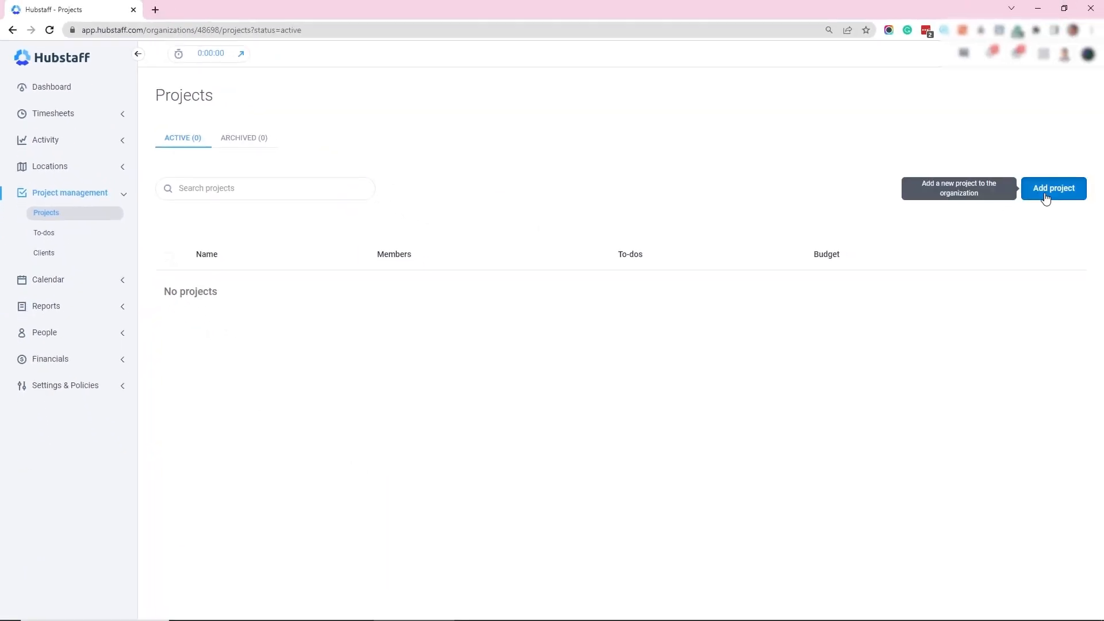
pyautogui.click(1046, 197)
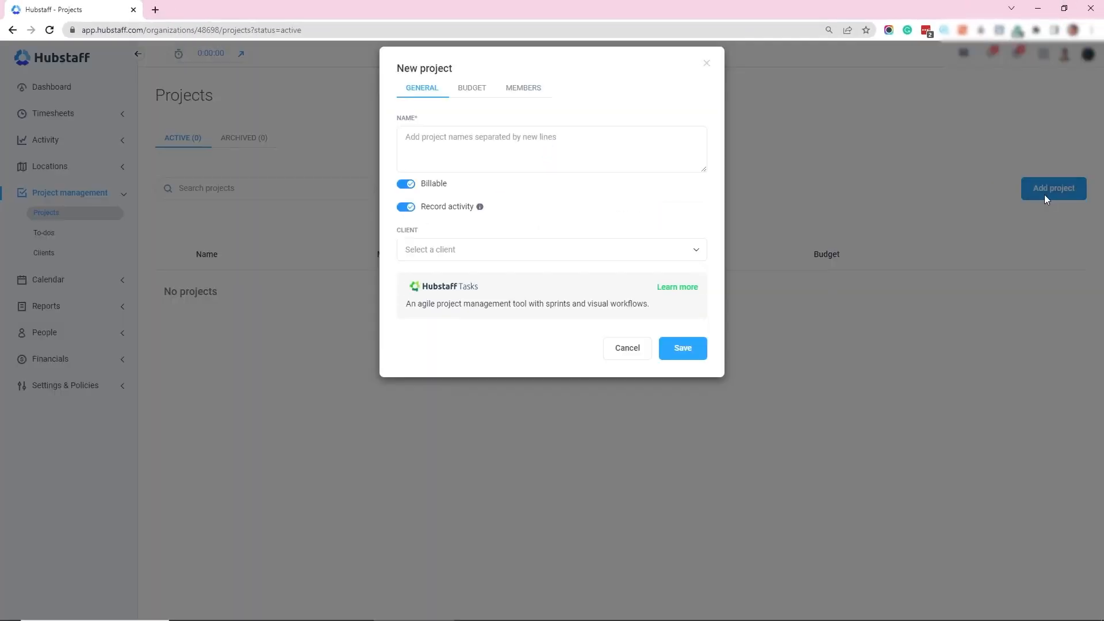
pyautogui.click(421, 127)
pyautogui.write('Big Project')
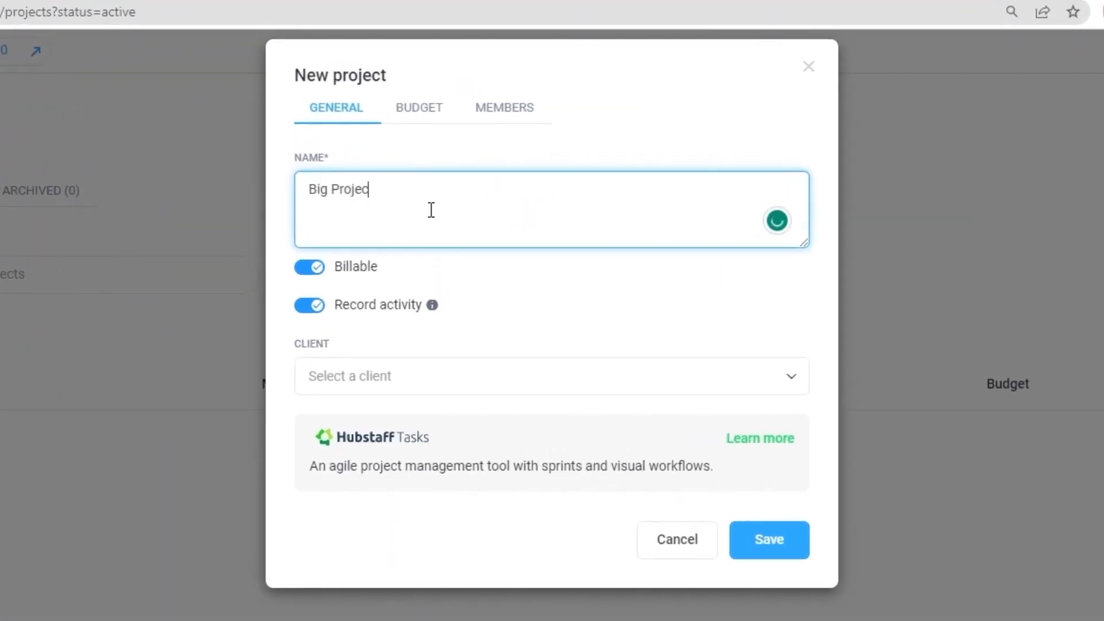
pyautogui.click(755, 543)
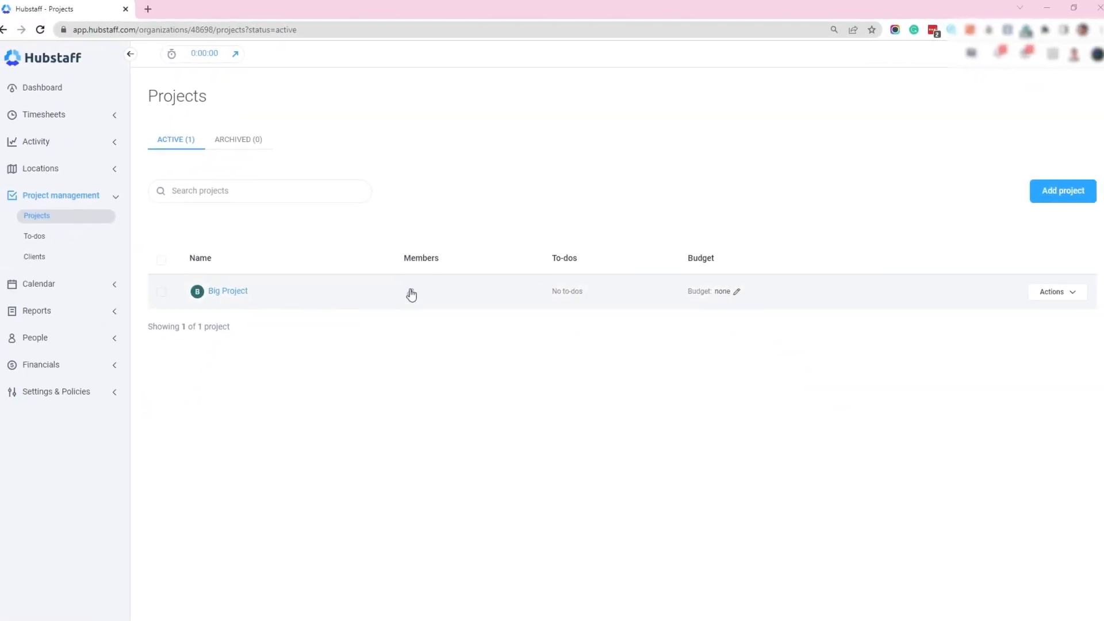
# Step: Open the member assignments of Big Project and switch to its budget settings
pyautogui.click(414, 288)
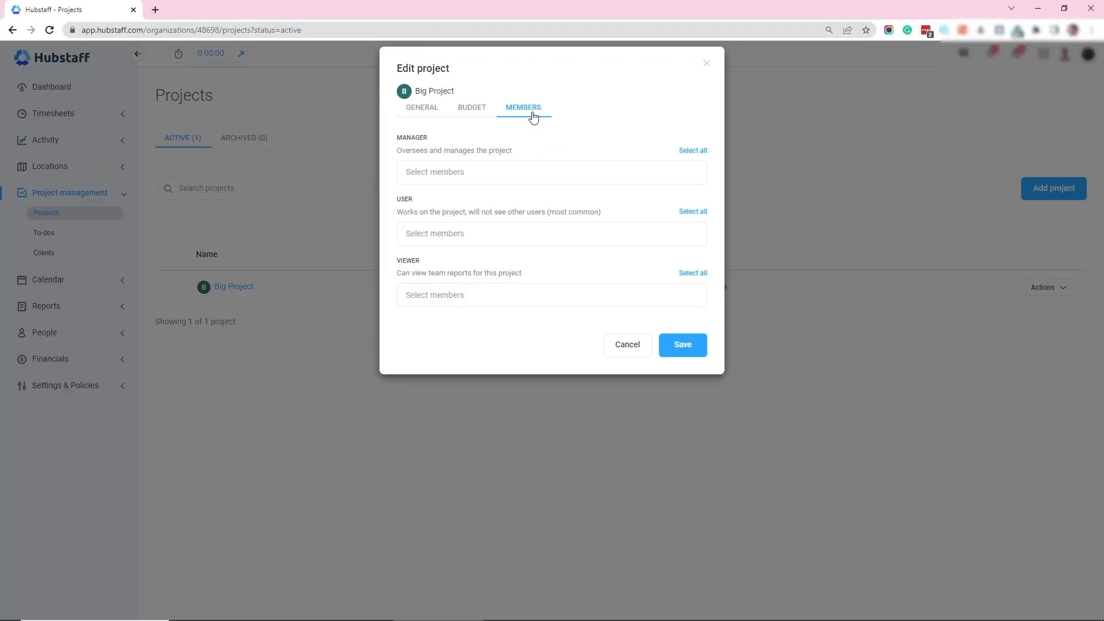
pyautogui.click(467, 115)
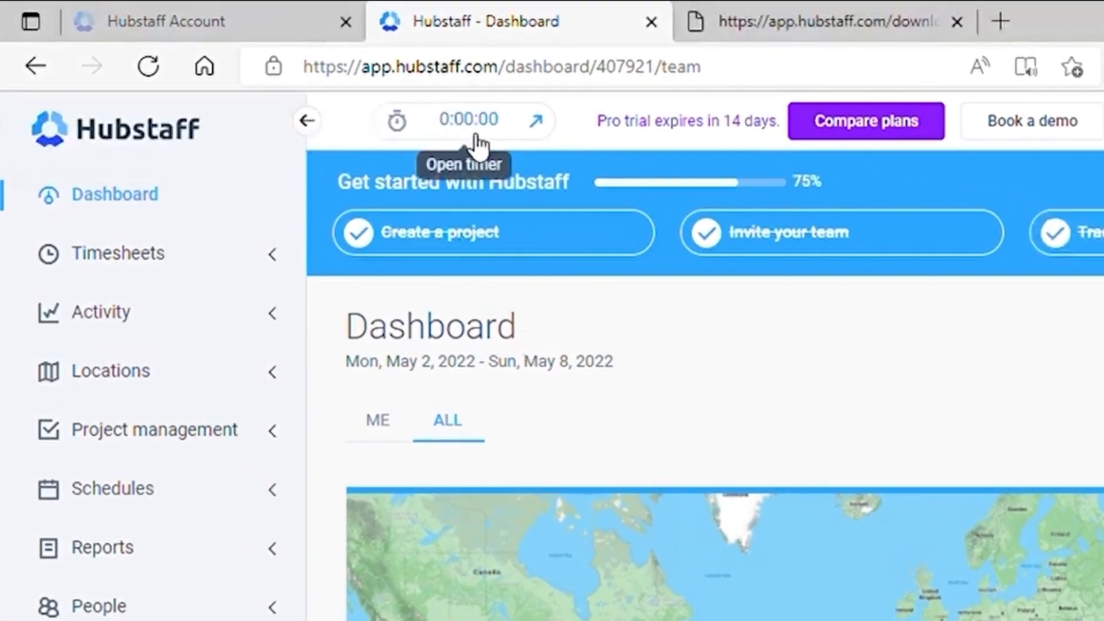
# Step: Select the Marketing project in the web timer and start tracking time on it
pyautogui.click(290, 78)
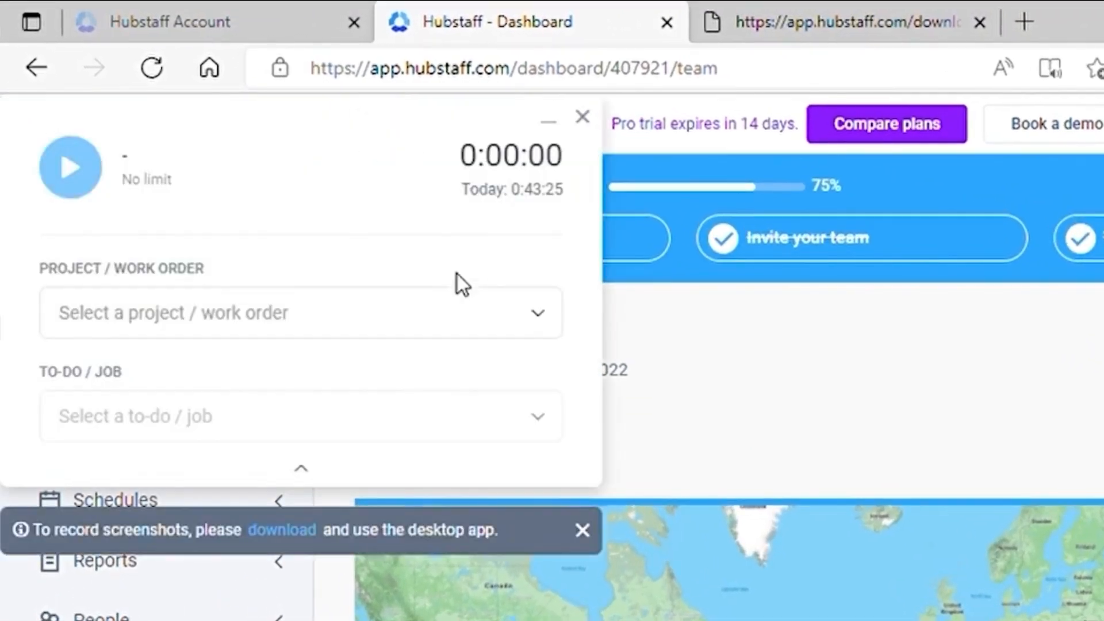
pyautogui.click(155, 322)
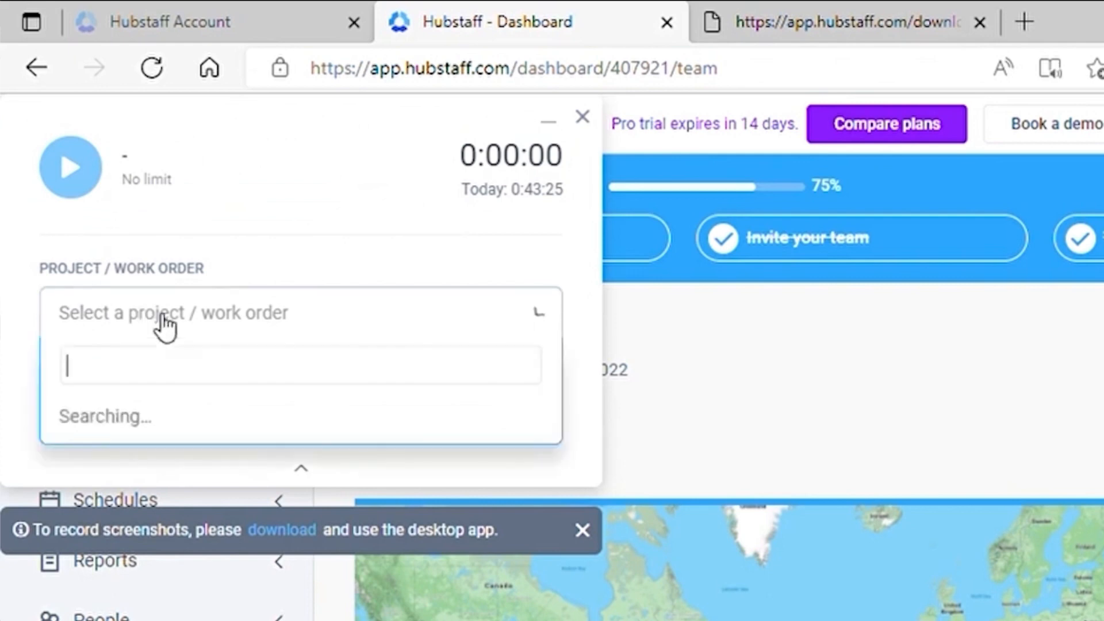
pyautogui.click(221, 460)
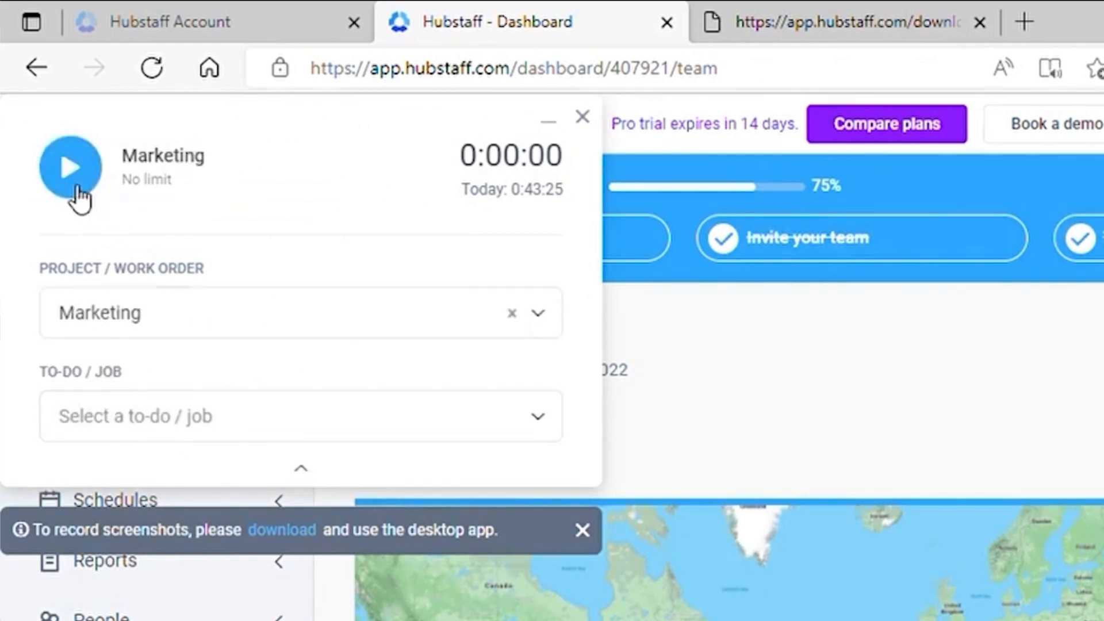
pyautogui.click(72, 168)
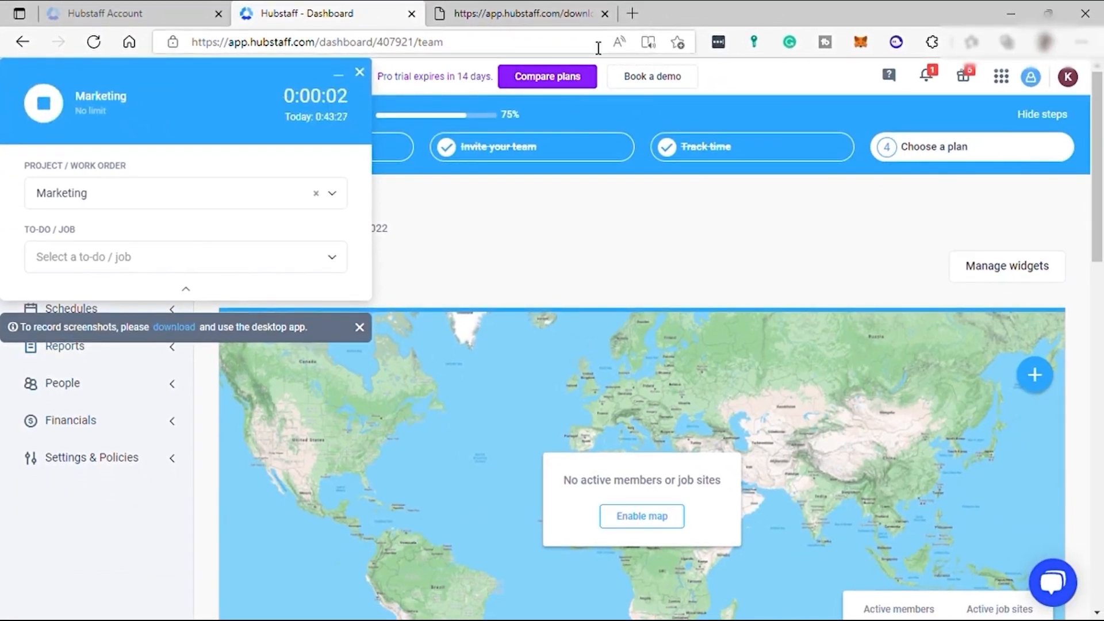
# Step: Look through the Hubstaff desktop app download page and return to the dashboard
pyautogui.click(520, 20)
pyautogui.scroll(-5, 362, 276)
pyautogui.scroll(5, 358, 272)
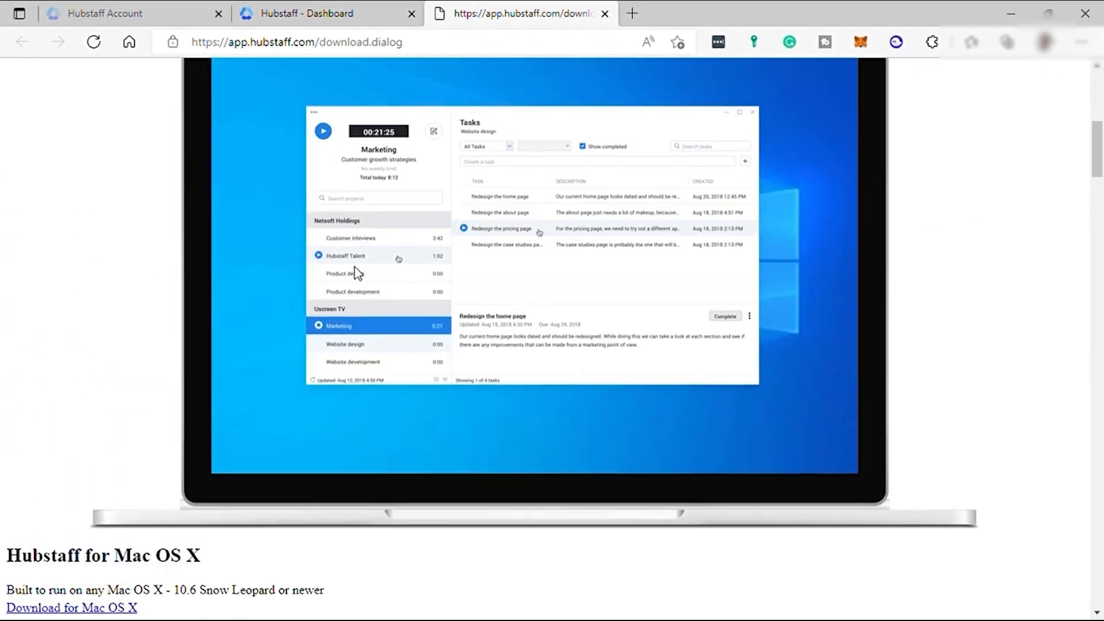
pyautogui.scroll(-5, 355, 264)
pyautogui.scroll(-5, 355, 265)
pyautogui.click(305, 9)
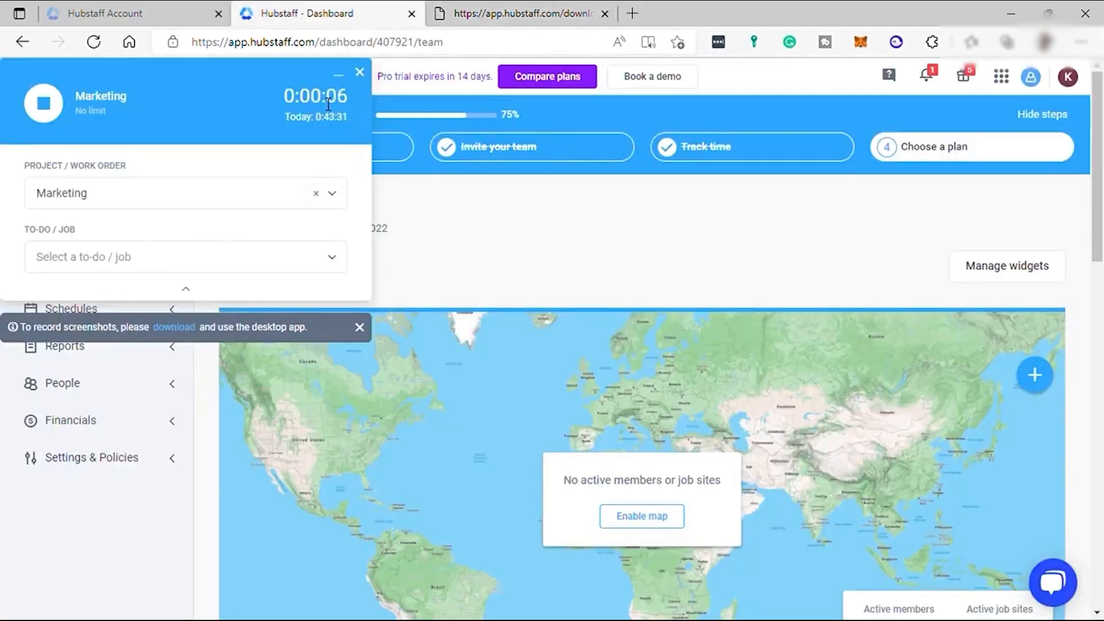
# Step: Minimize the timer and stop tracking time on the Marketing project
pyautogui.click(338, 77)
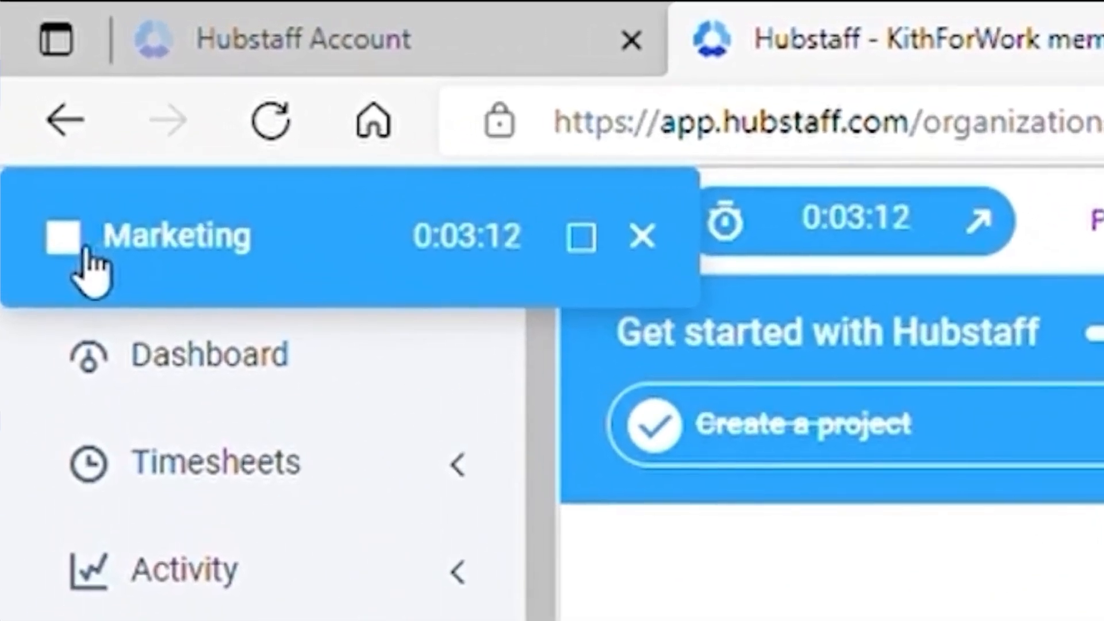
pyautogui.click(26, 84)
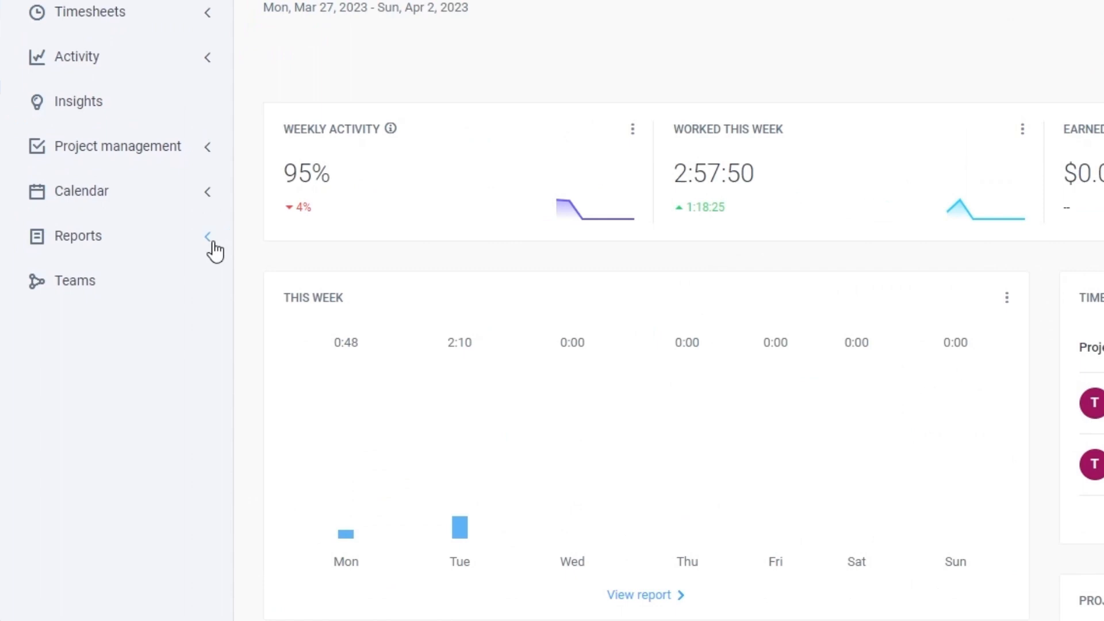
# Step: Open the Time & activity report and look through its daily hours and project entries
pyautogui.click(122, 237)
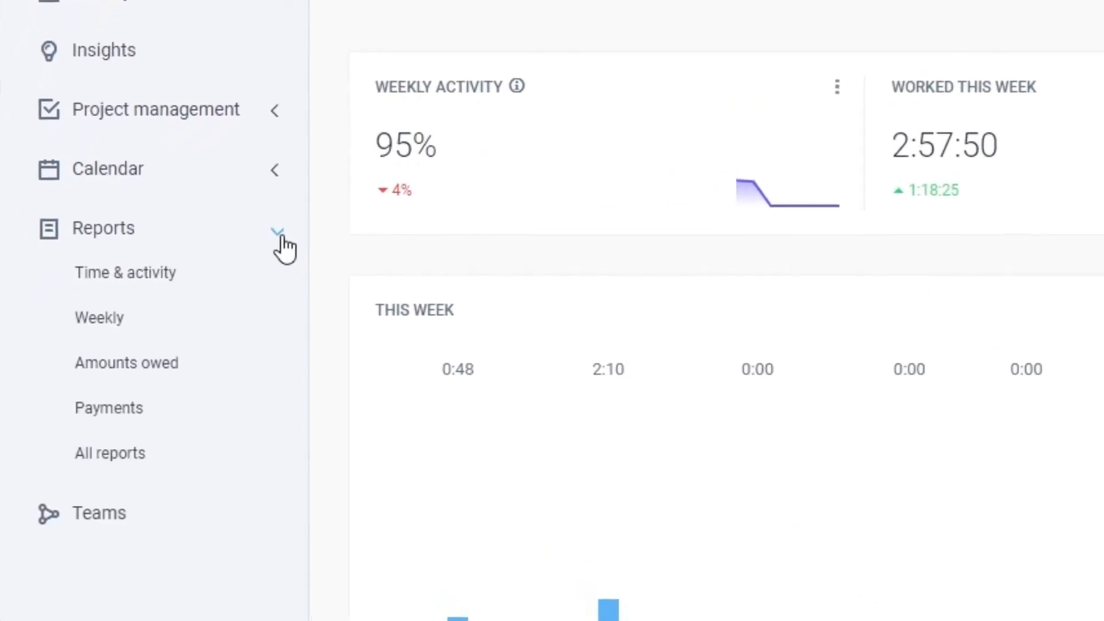
pyautogui.click(153, 279)
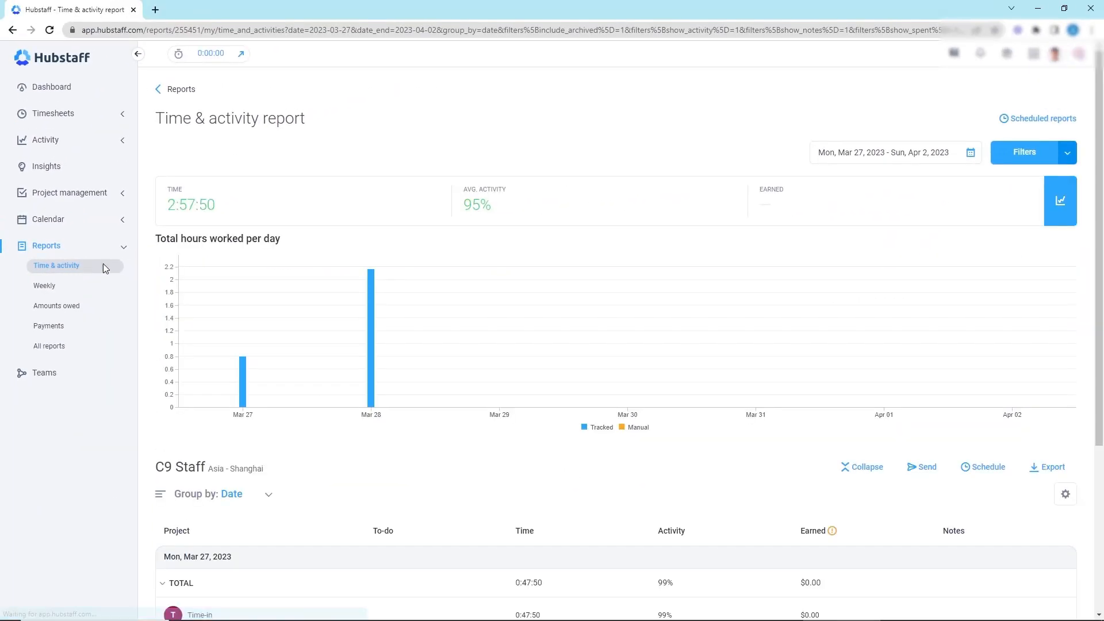
pyautogui.scroll(-4, 779, 128)
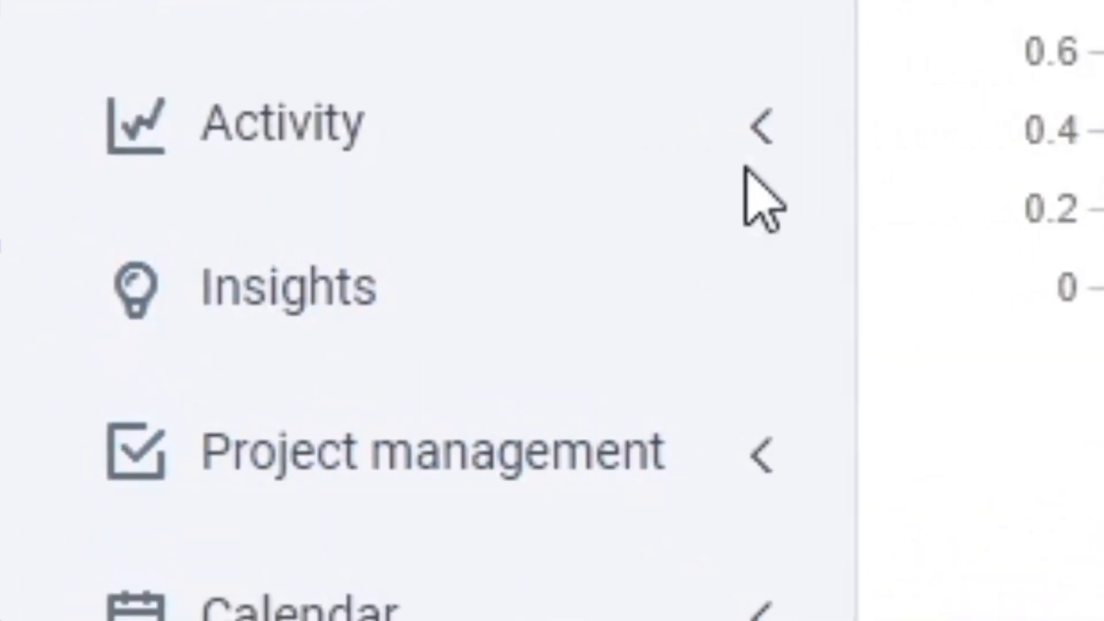
# Step: Open the Screenshots activity page, look through the enlarged captures from the 8:10 am - 8:20 am block, and return to the overview
pyautogui.click(760, 125)
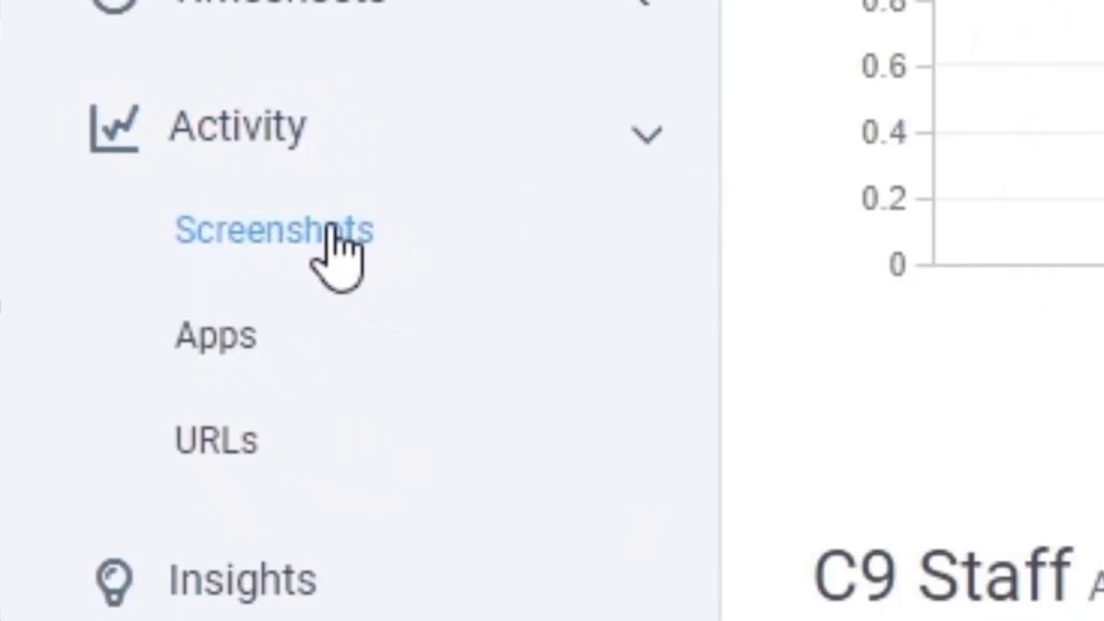
pyautogui.click(332, 232)
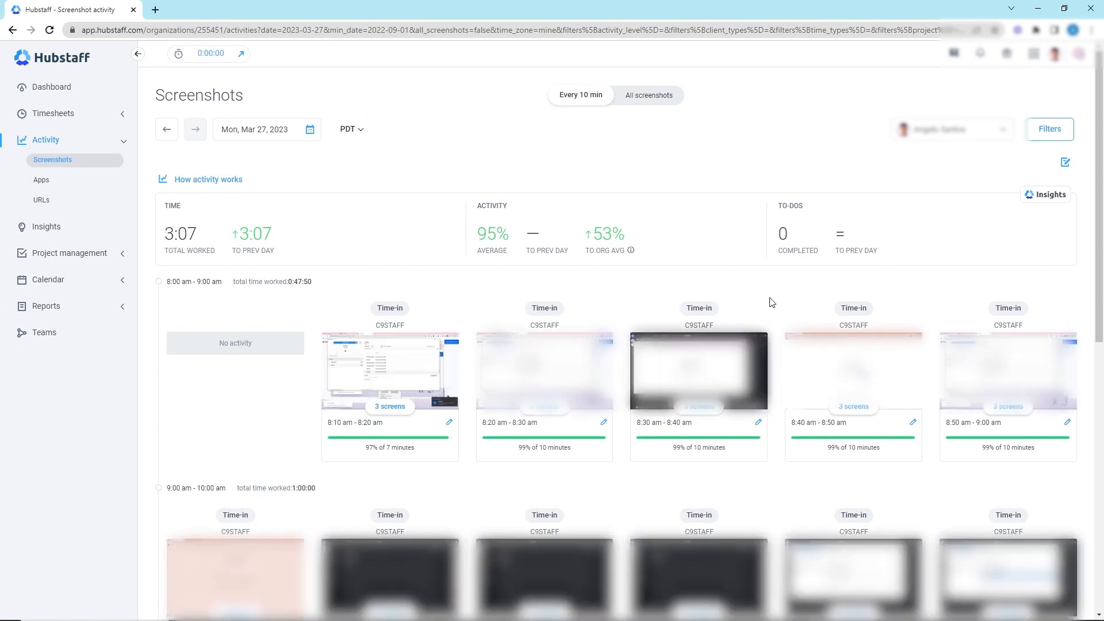
pyautogui.click(406, 373)
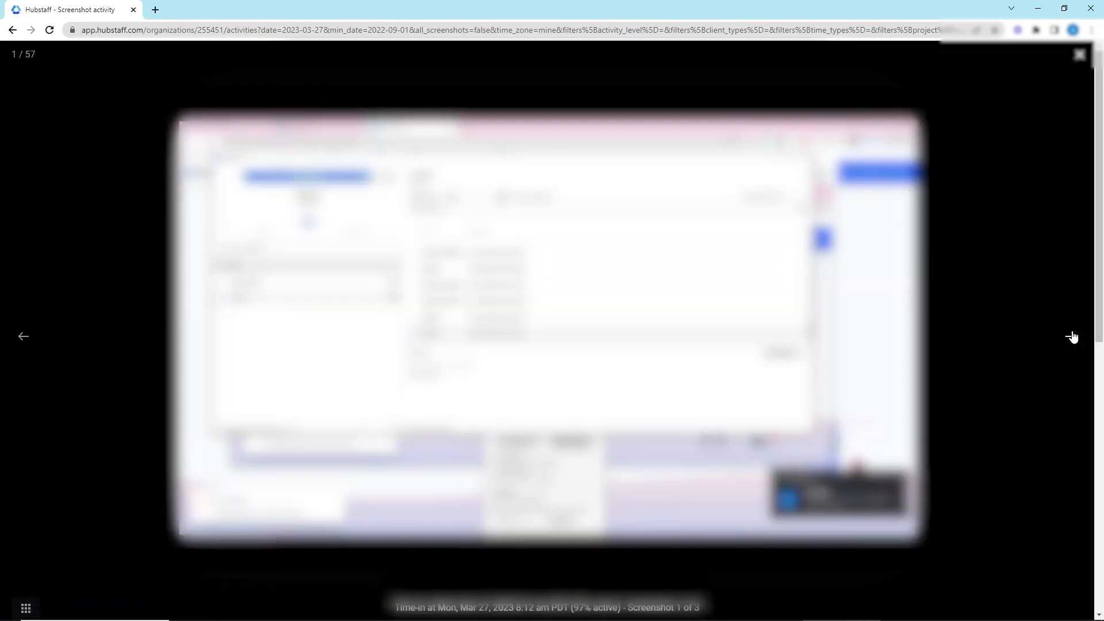
pyautogui.click(1071, 337)
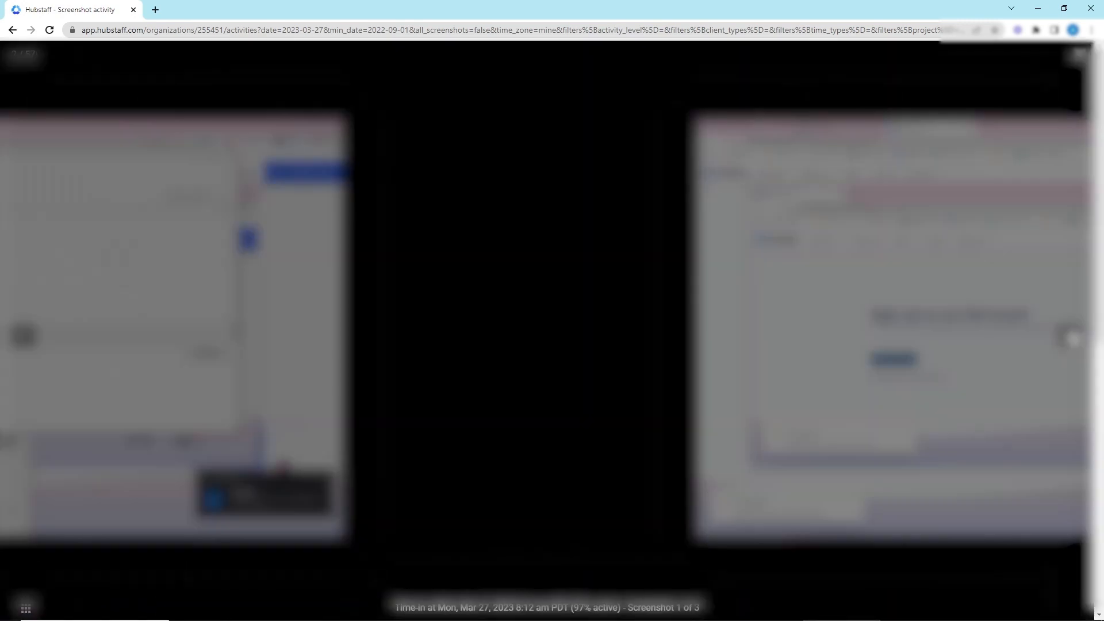
pyautogui.click(1071, 338)
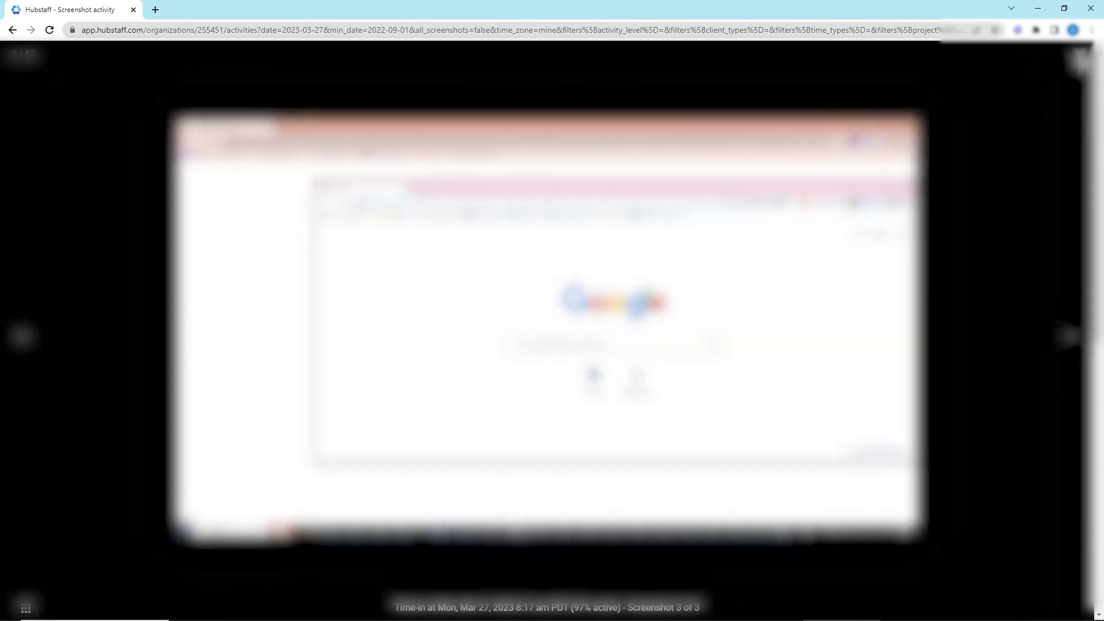
pyautogui.click(1080, 59)
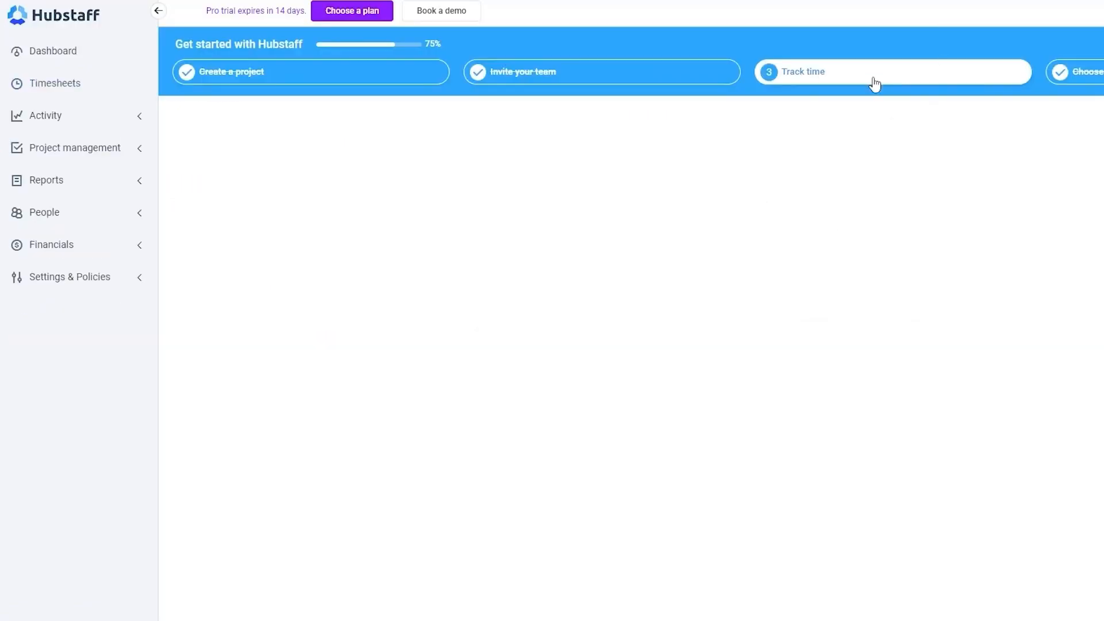
# Step: Download the Hubstaff desktop app installer for Windows from the Track time onboarding step
pyautogui.click(875, 81)
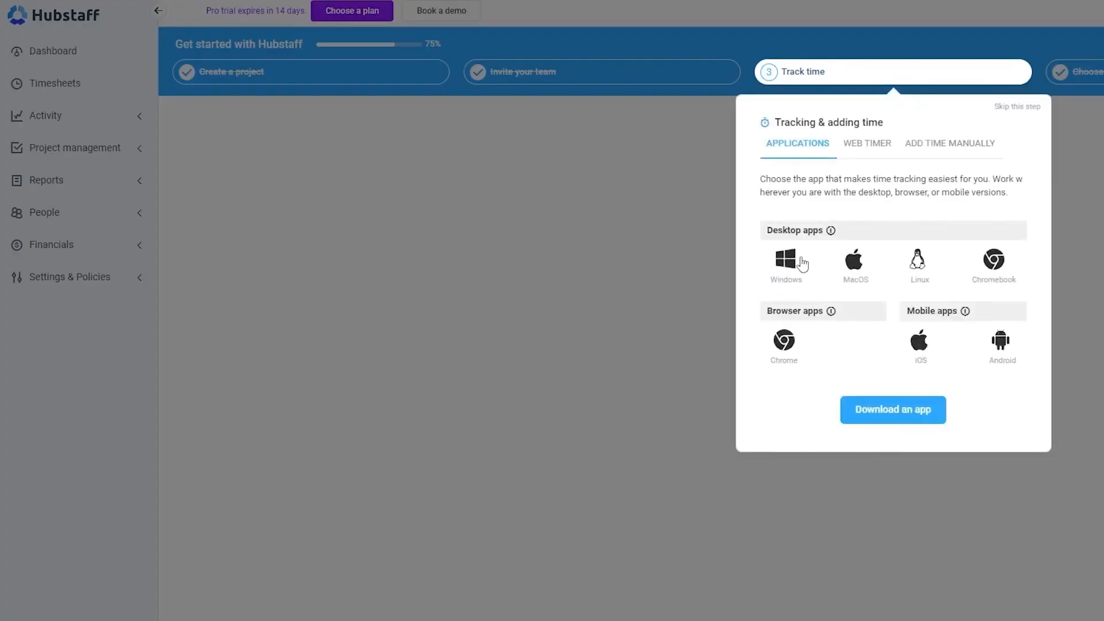
pyautogui.click(794, 265)
pyautogui.click(468, 297)
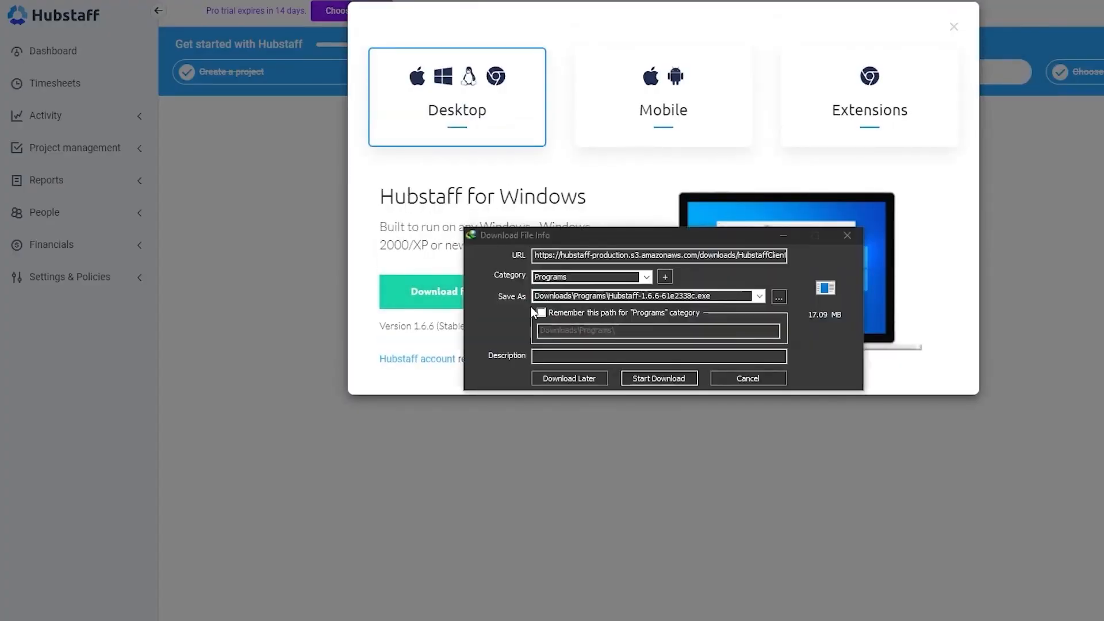
pyautogui.click(659, 378)
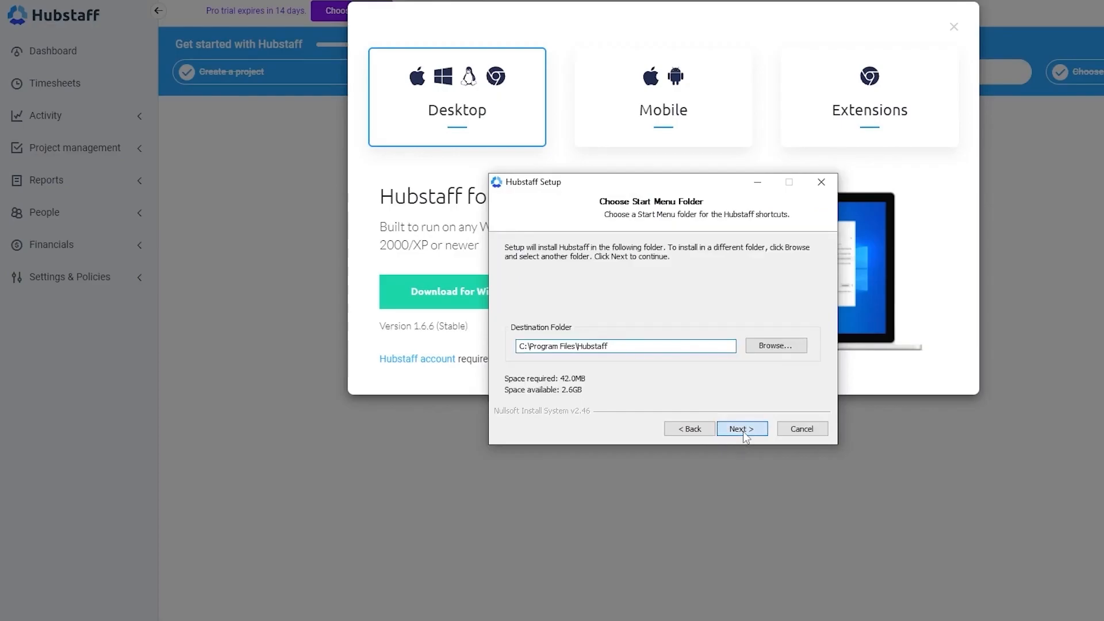
# Step: Complete the Hubstaff desktop app installation and go through its introduction pages
pyautogui.click(742, 430)
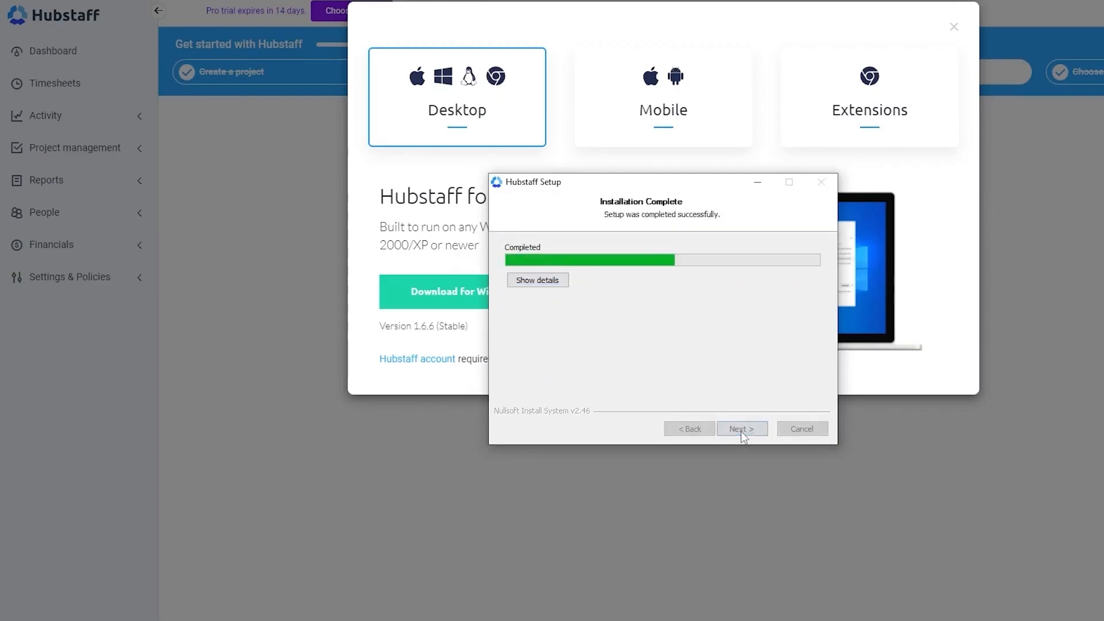
pyautogui.click(742, 430)
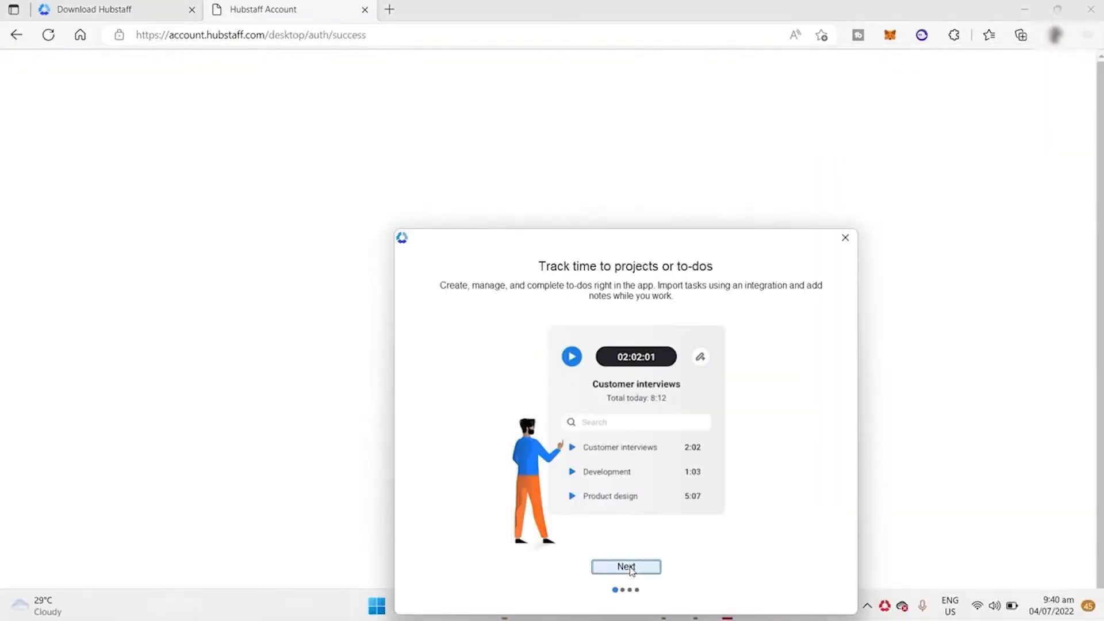
pyautogui.click(626, 567)
pyautogui.click(627, 567)
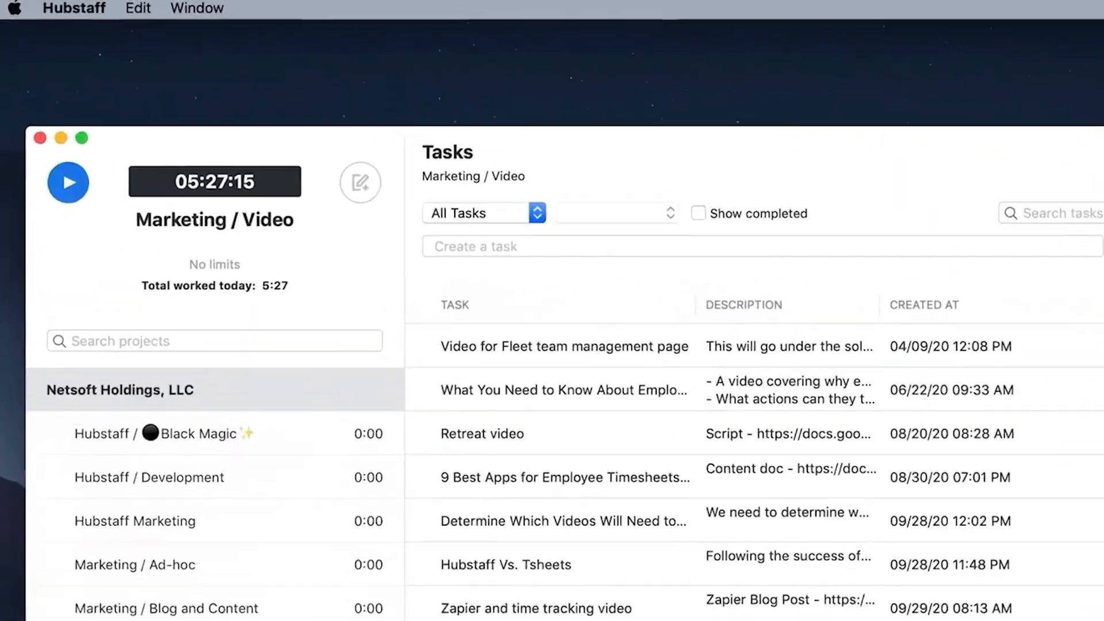
# Step: Start tracking time on the Marketing / Video project and on the Voice Overs project in the desktop timer
pyautogui.click(76, 202)
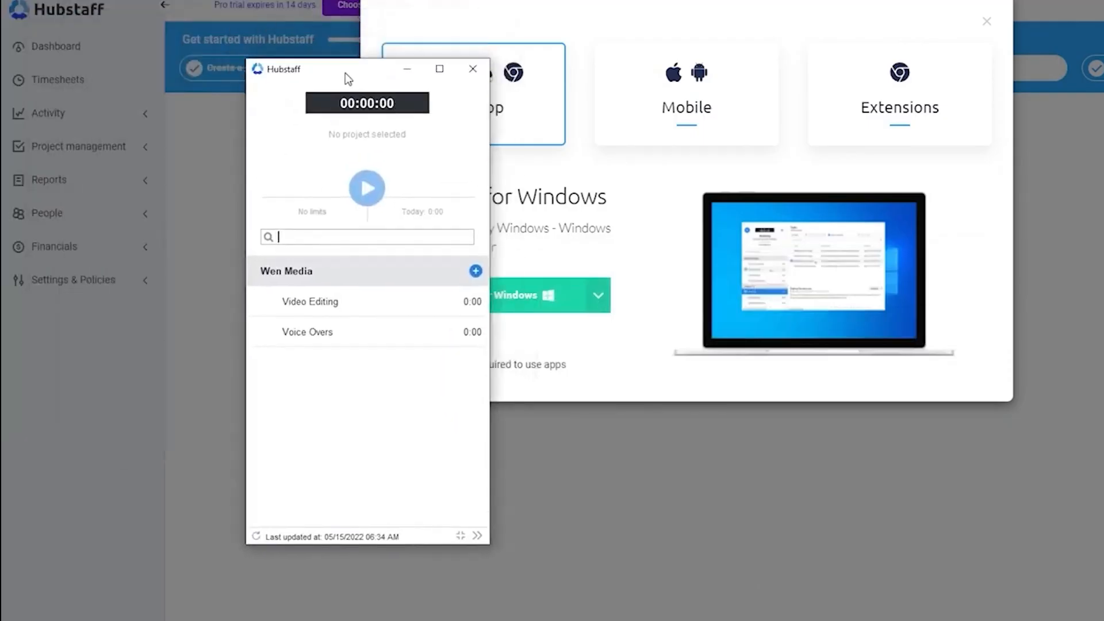
pyautogui.moveTo(346, 75); pyautogui.dragTo(173, 47)
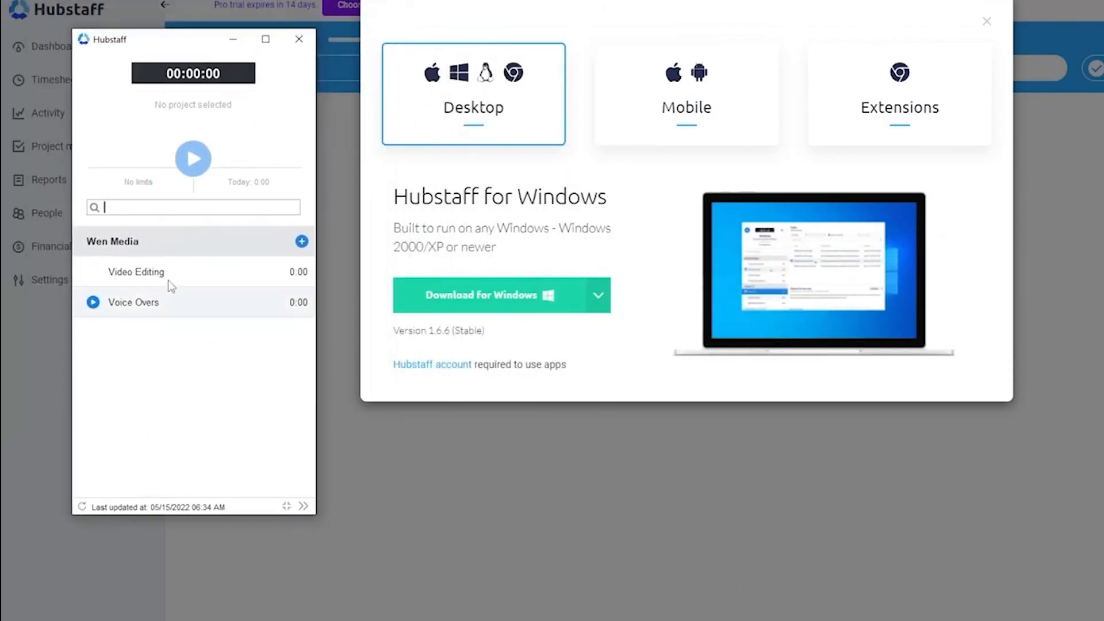
pyautogui.click(93, 303)
pyautogui.click(821, 410)
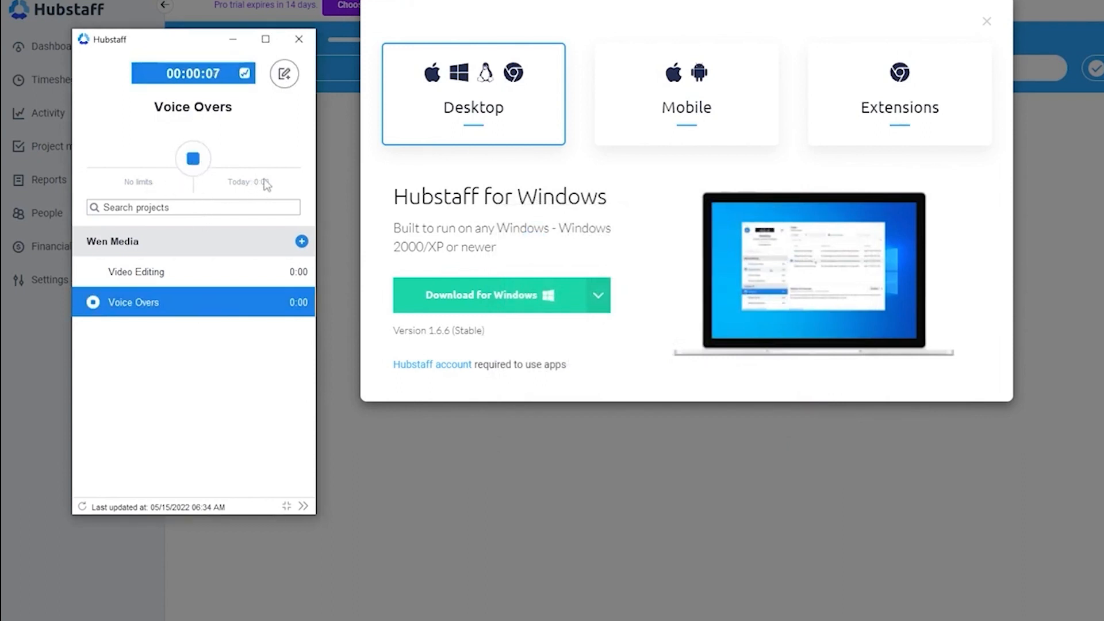
pyautogui.moveTo(249, 77)
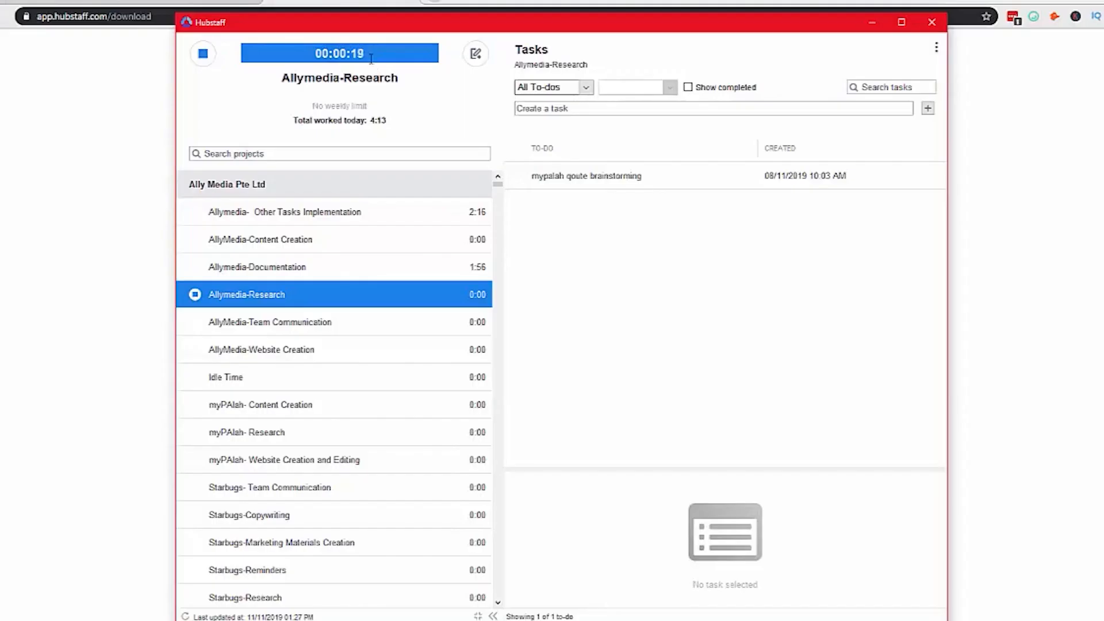
# Step: Stop tracking time on the Allymedia-Research project in the desktop timer
pyautogui.click(195, 295)
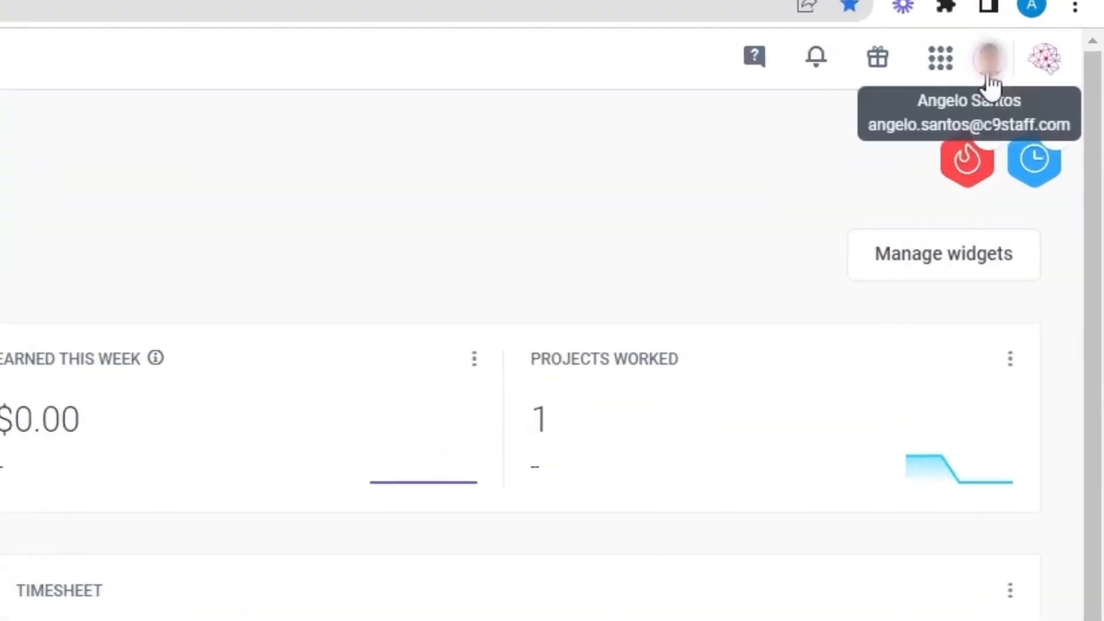
# Step: Open the user account menu on the web dashboard
pyautogui.click(986, 76)
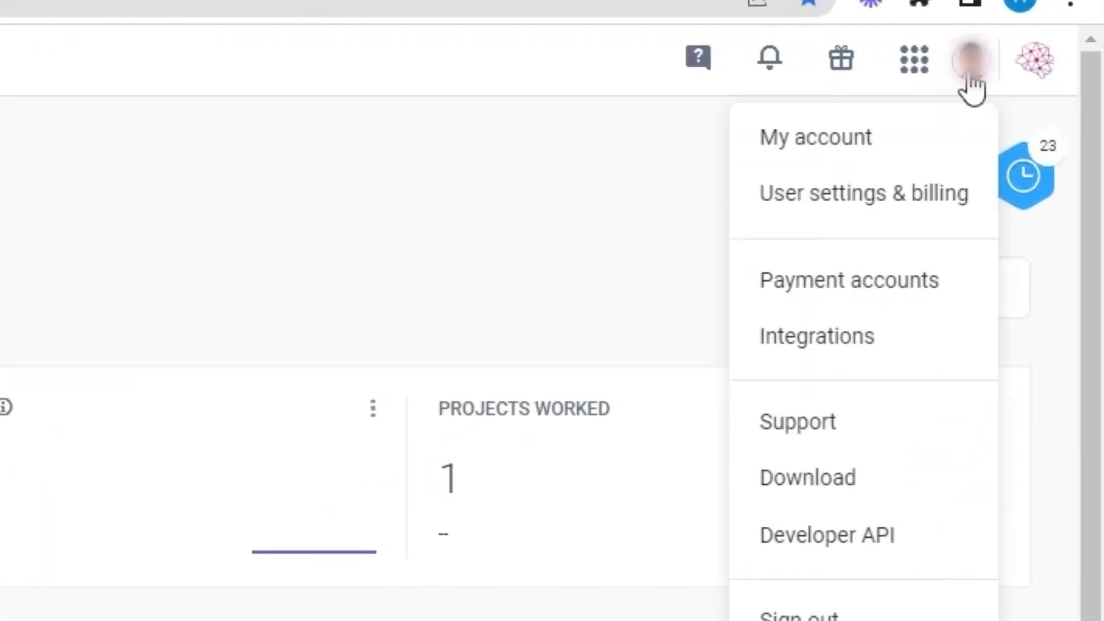